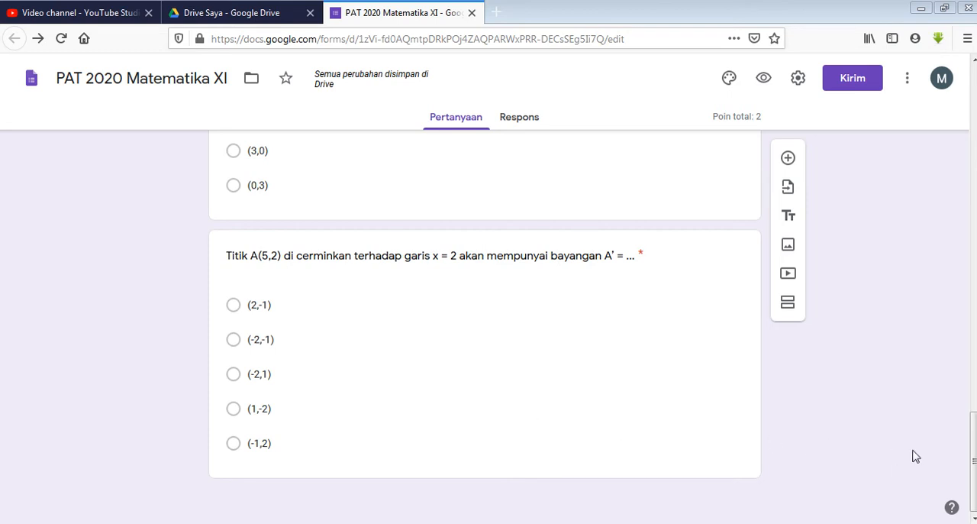
Review the form PAT 2020 Matematika XI from its header down to the last multiple-choice questions
mouse_move(974, 457)
left_mouse_down()
mouse_move(974, 400)
mouse_move(974, 456)
left_mouse_up()
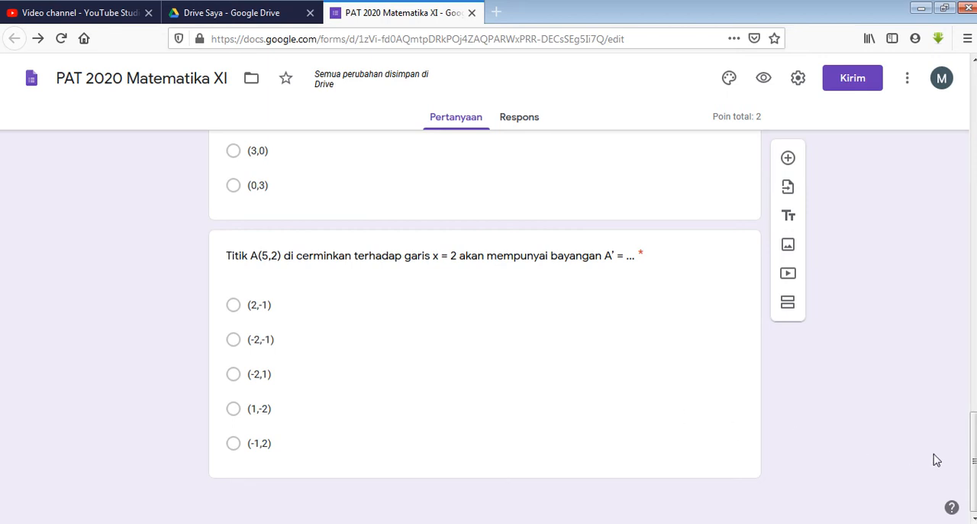
scroll(973, 458, "up", 3)
left_click_drag(973, 429, 974, 116)
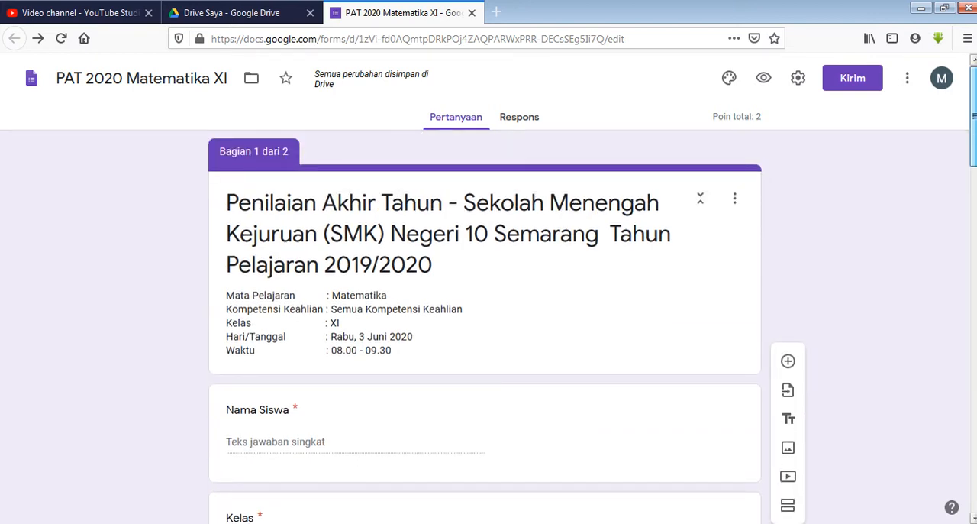
left_click_drag(973, 117, 973, 461)
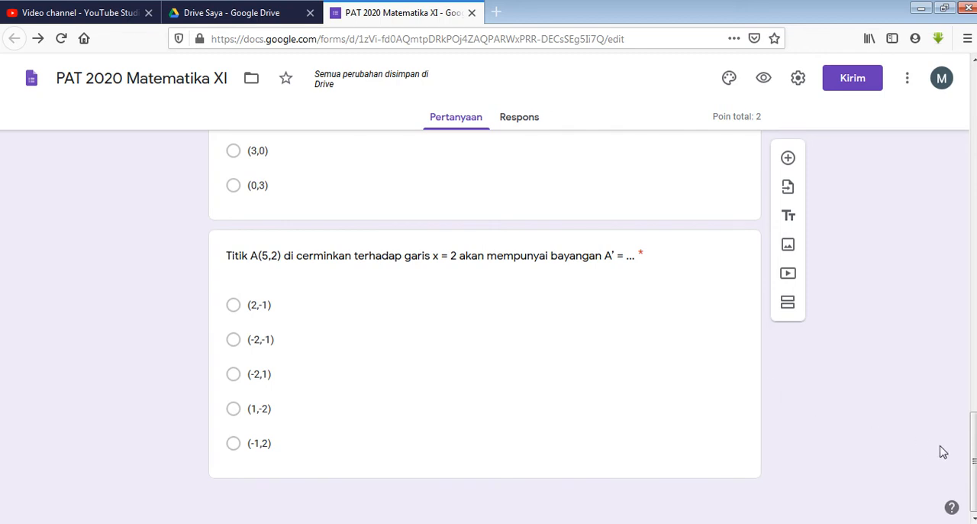
mouse_move(973, 460)
left_mouse_down()
mouse_move(973, 398)
mouse_move(974, 458)
left_mouse_up()
scroll(468, 321, "up", 5)
scroll(468, 320, "up", 1)
scroll(470, 322, "down", 2)
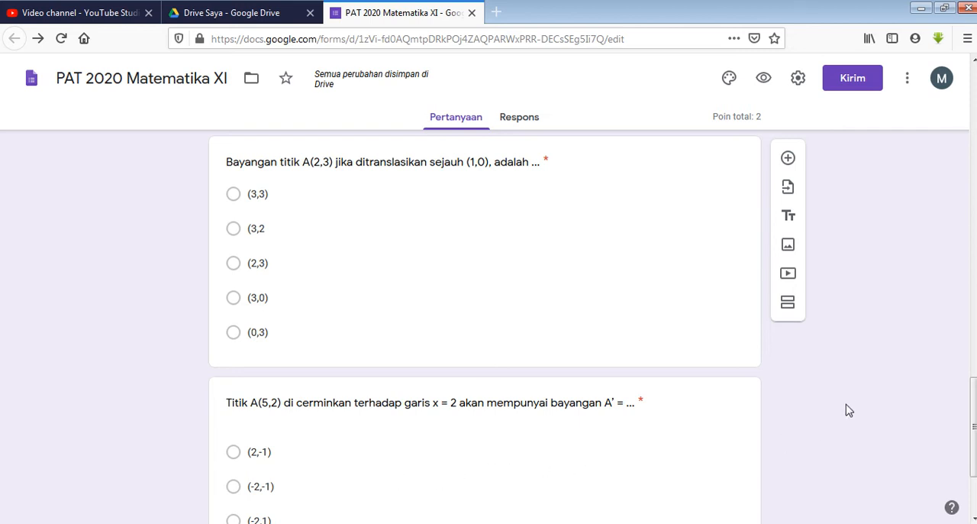
scroll(861, 393, "down", 2)
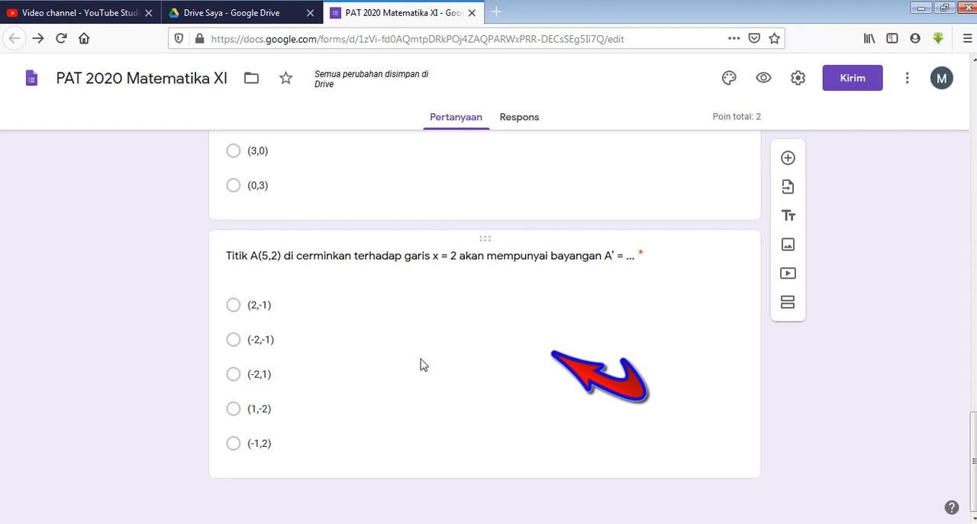
Add a new question directly after the last one about reflecting point A(5,2) over the line x = 2
left_click(595, 332)
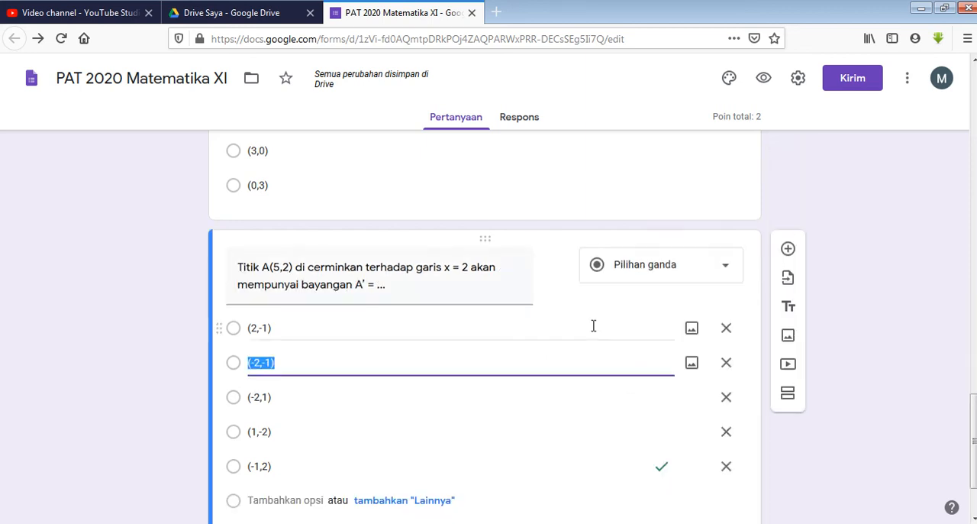
scroll(606, 383, "down", 1)
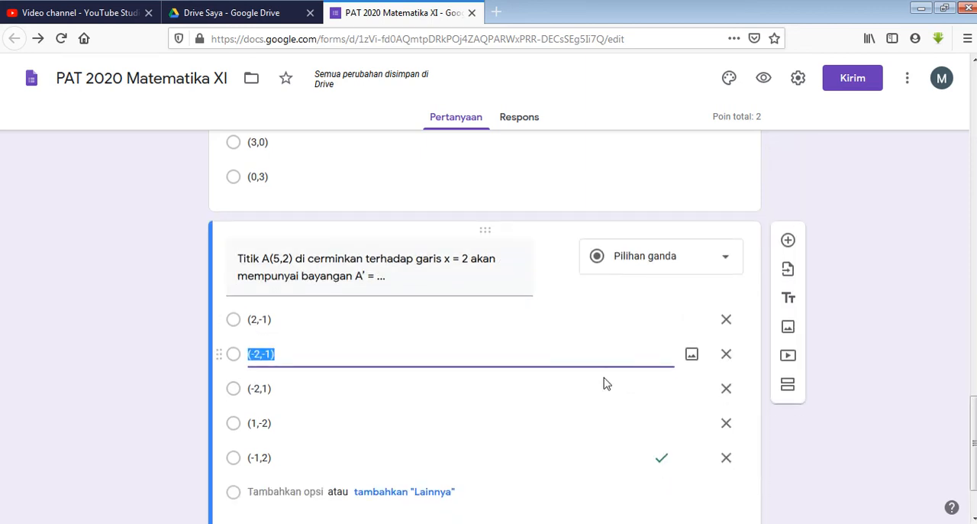
scroll(606, 383, "down", 2)
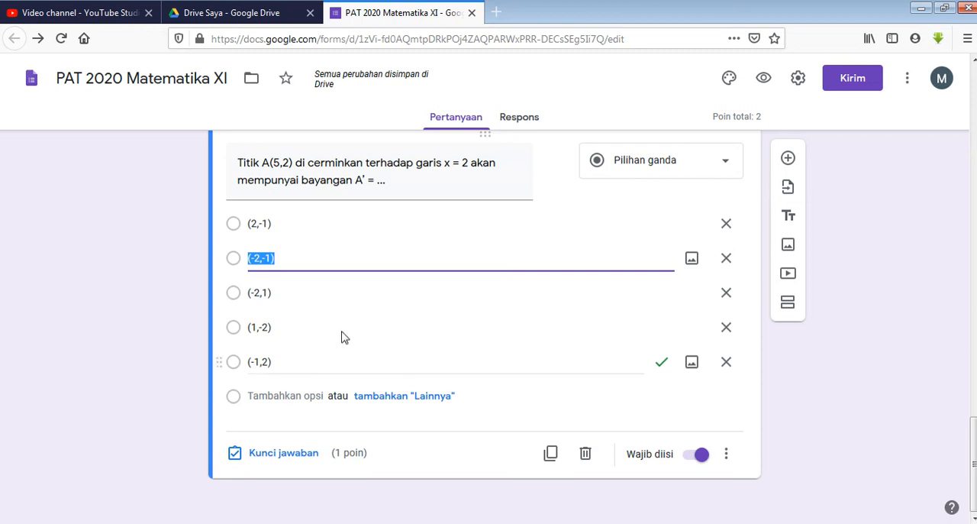
left_click(788, 158)
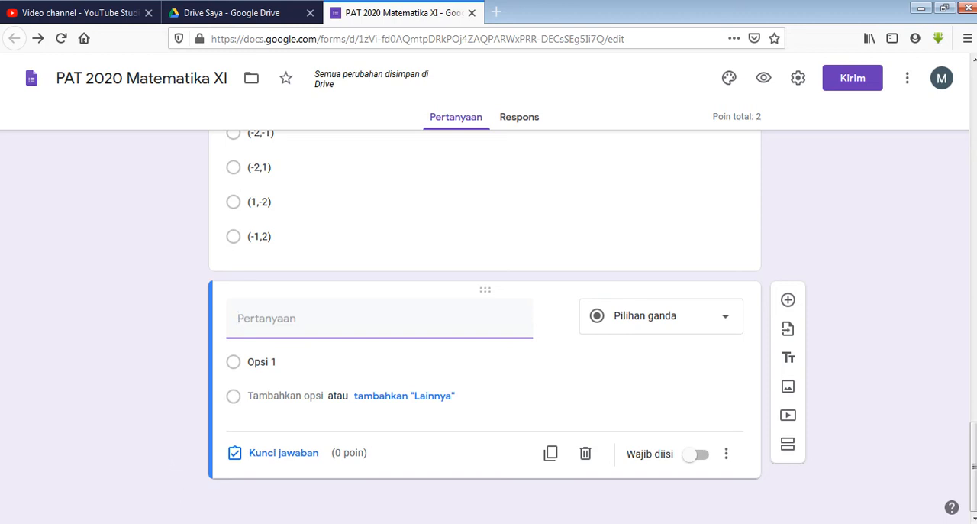
Switch to the Word document "soal refleksi dan rotasi" and examine question 2's text and its graph
left_click(214, 523)
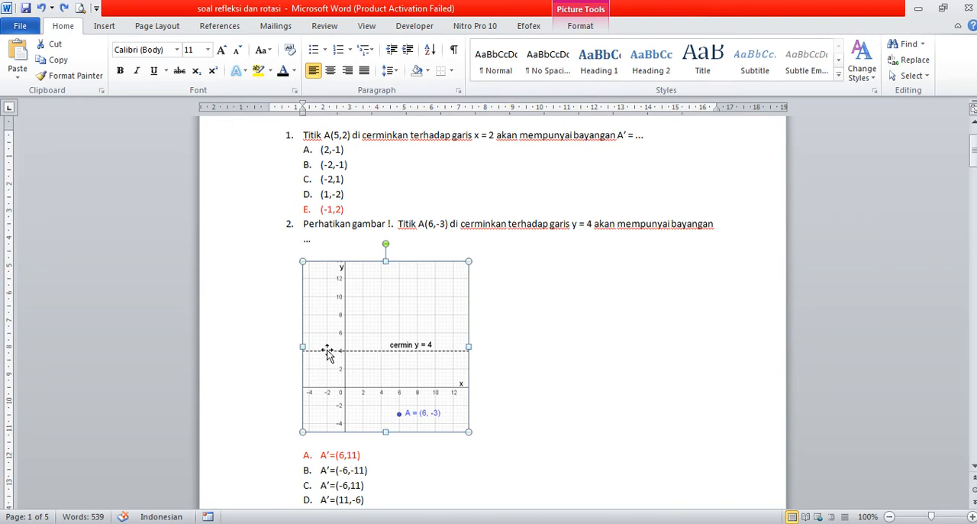
scroll(499, 280, "up", 2)
scroll(499, 280, "down", 2)
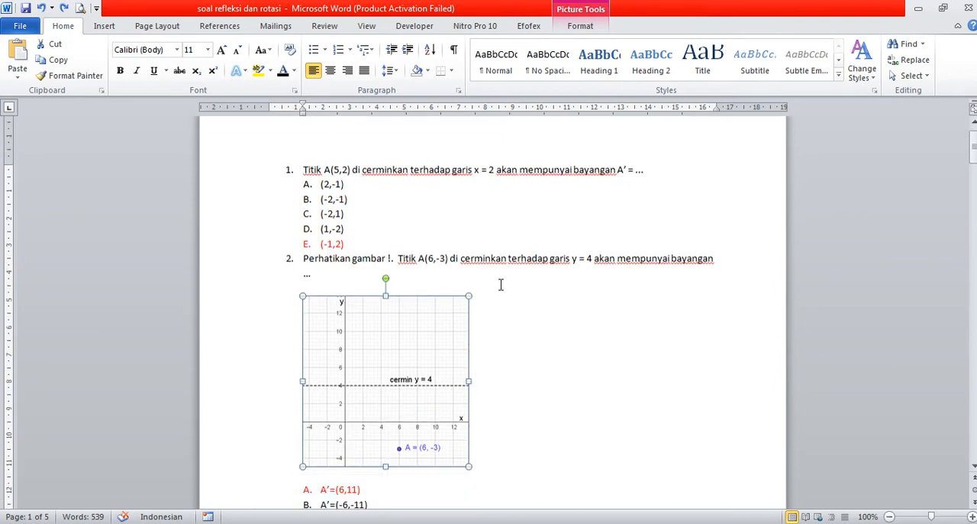
left_click(523, 329)
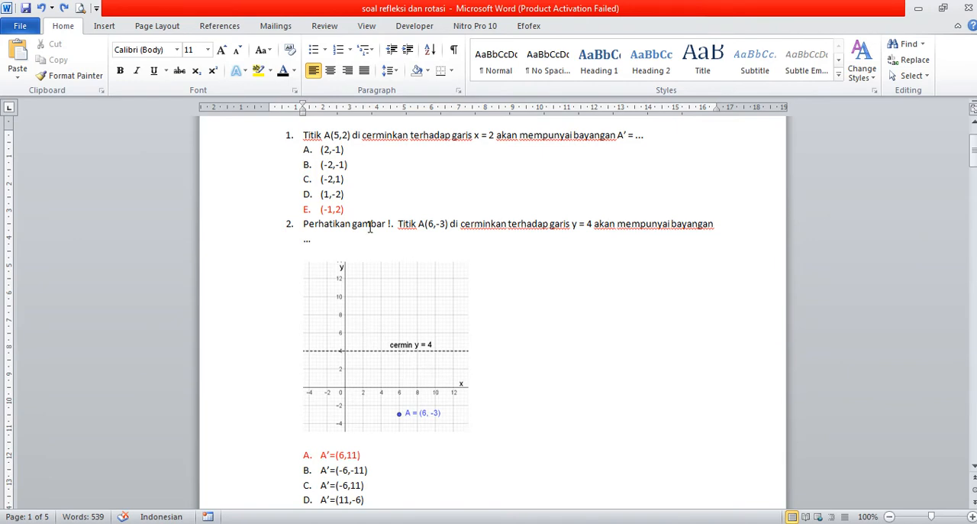
left_click(355, 310)
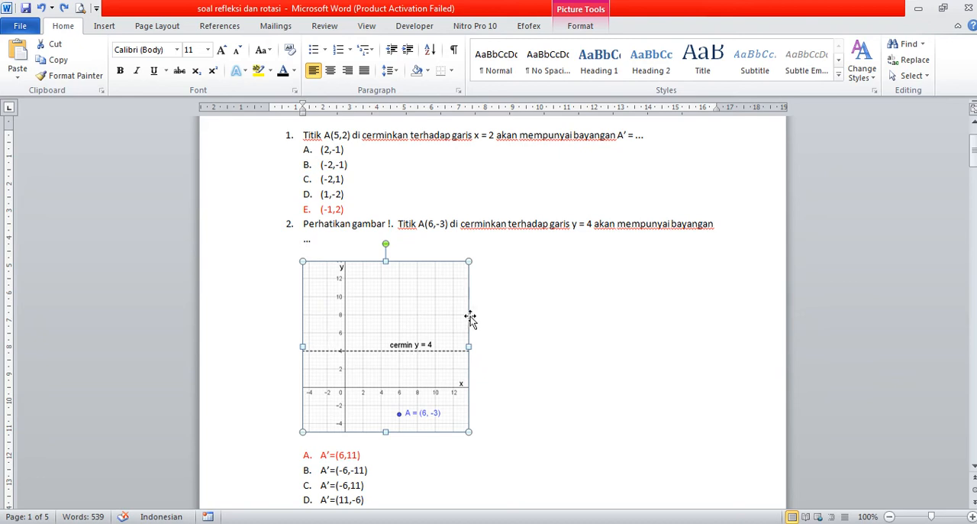
left_click(437, 227)
left_click(387, 330)
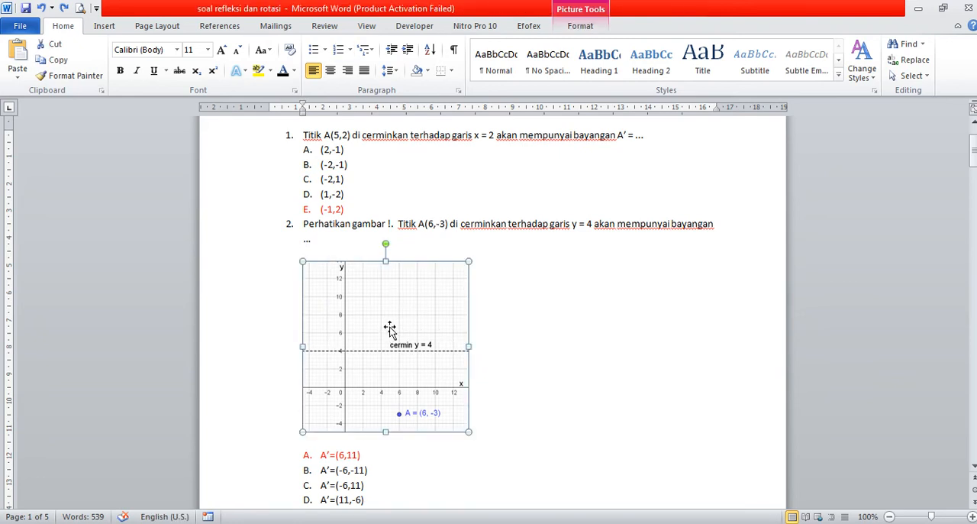
left_click(486, 321)
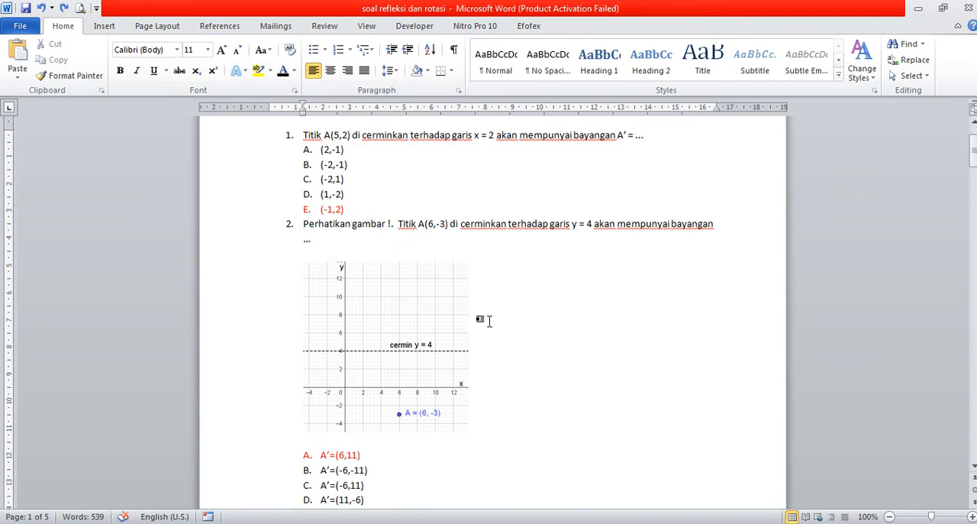
left_click(398, 327)
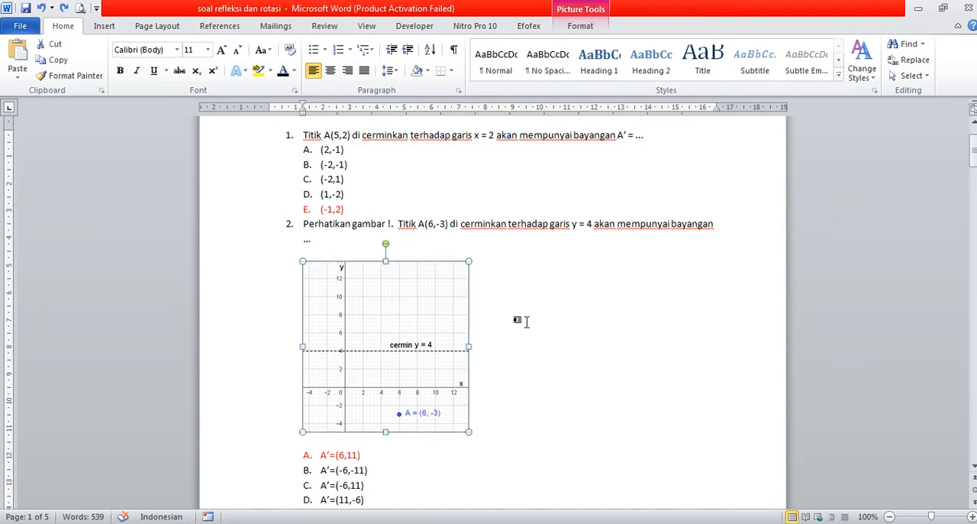
left_click(511, 319)
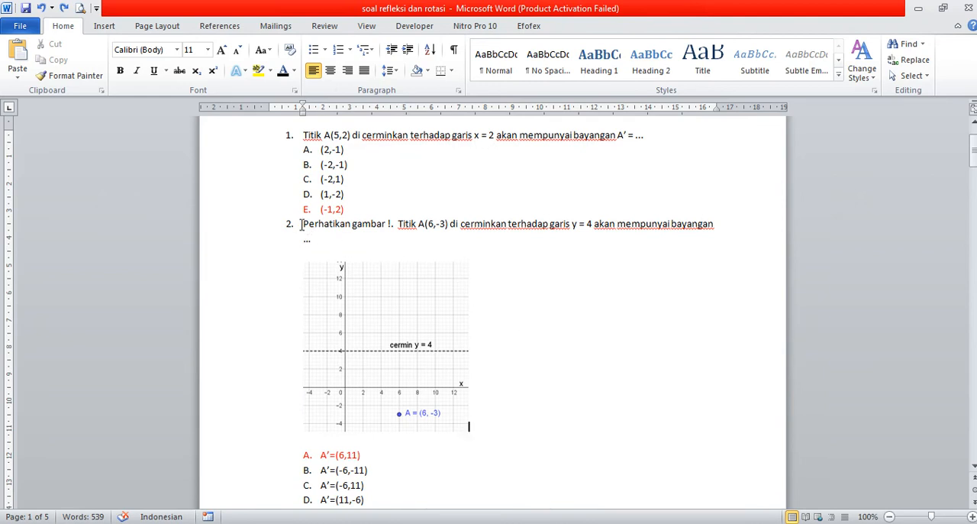
left_click_drag(304, 224, 352, 235)
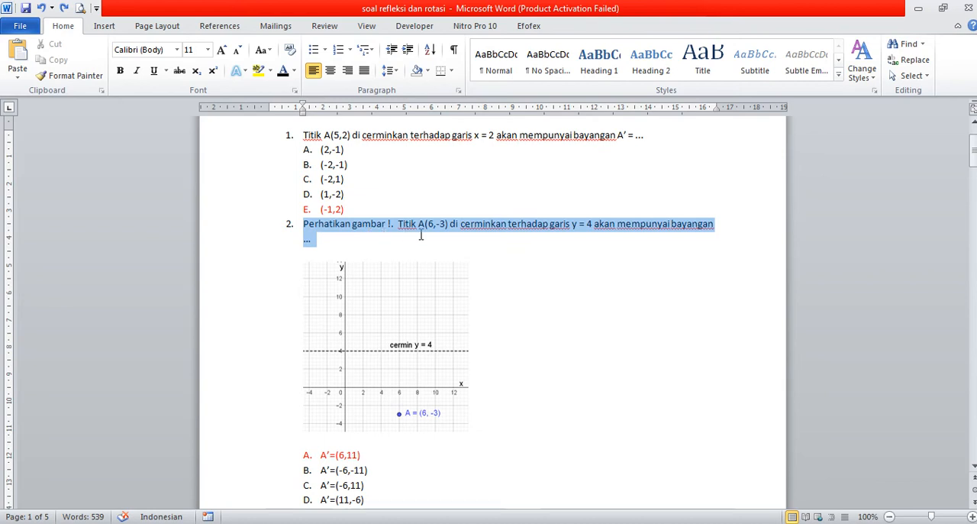
left_click_drag(664, 235, 695, 235)
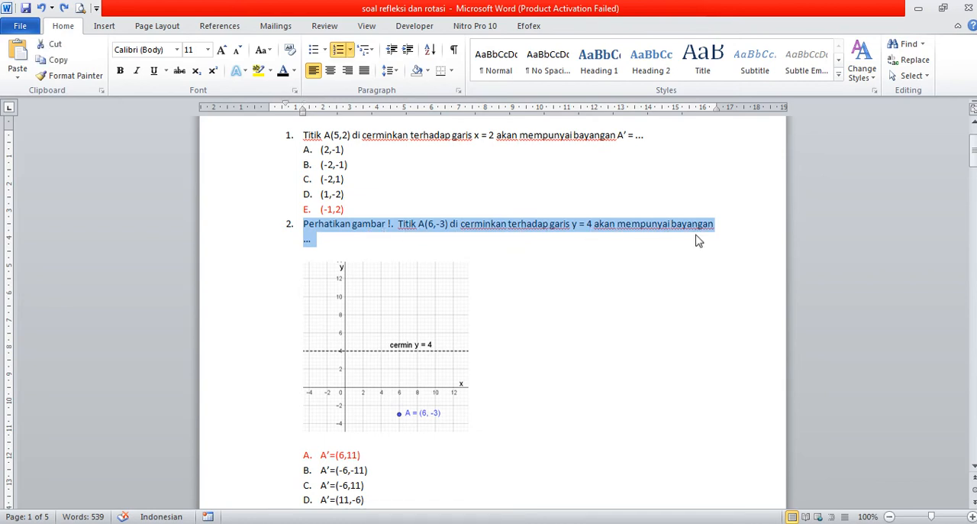
left_click(606, 273)
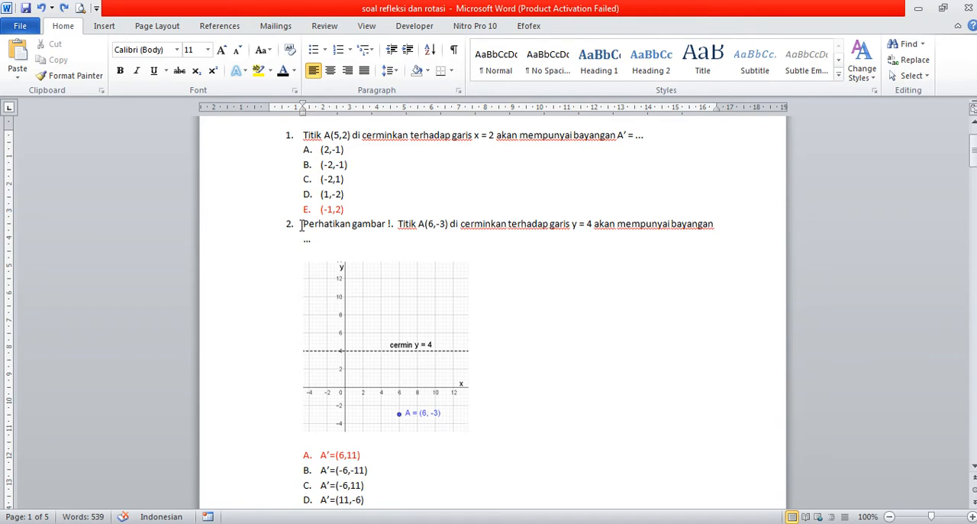
Copy question 2's full sentence, from "Perhatikan gambar !." to the closing ellipsis, without the graph
left_click_drag(315, 232, 351, 237)
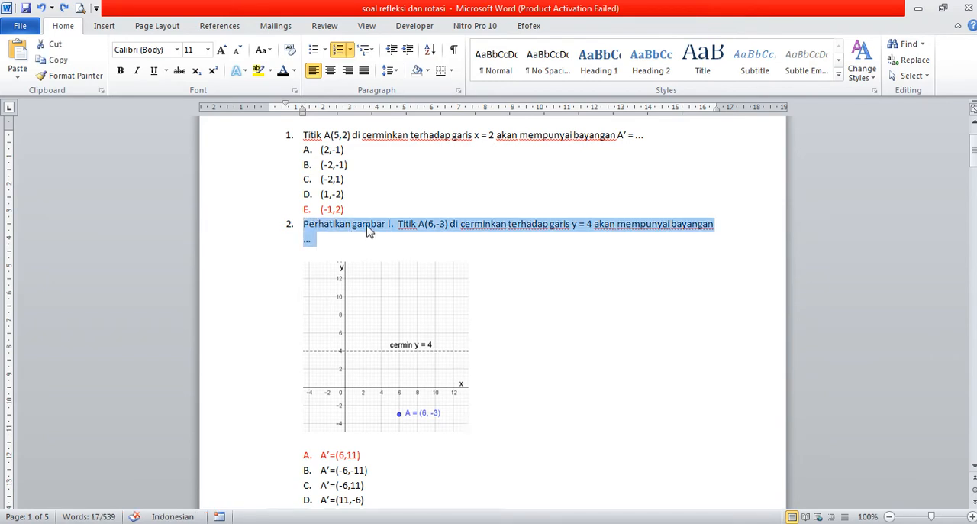
right_click(494, 234)
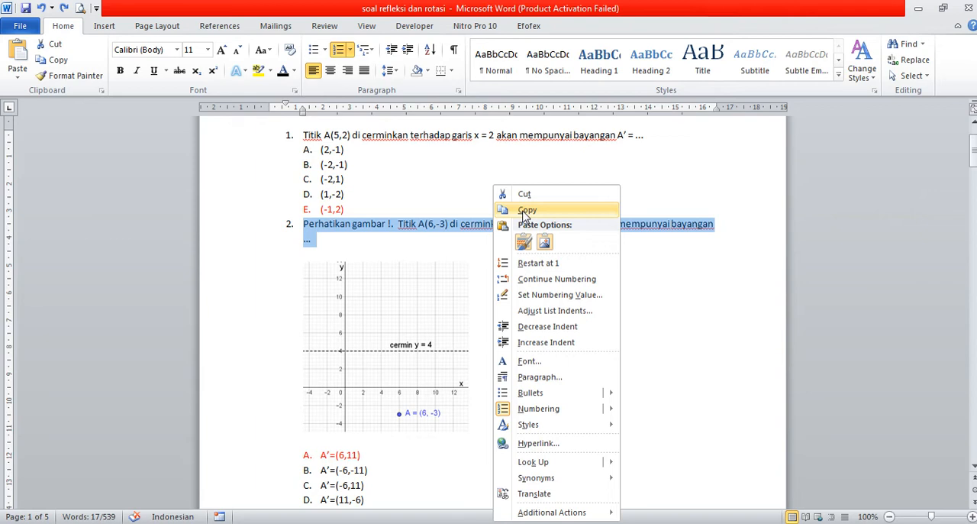
left_click(525, 211)
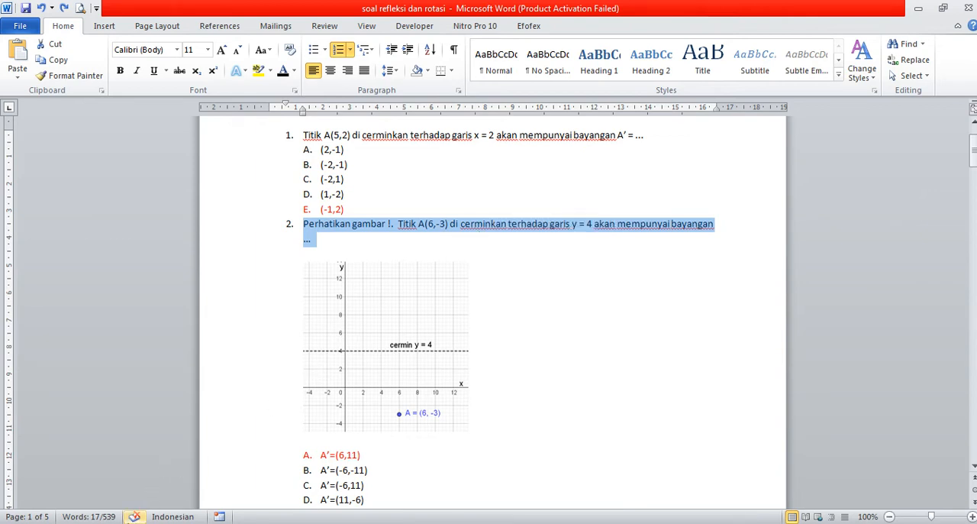
Switch to Google Forms, paste the copied sentence as the new question's text, and delete the leading number "2."
key("alt+Tab")
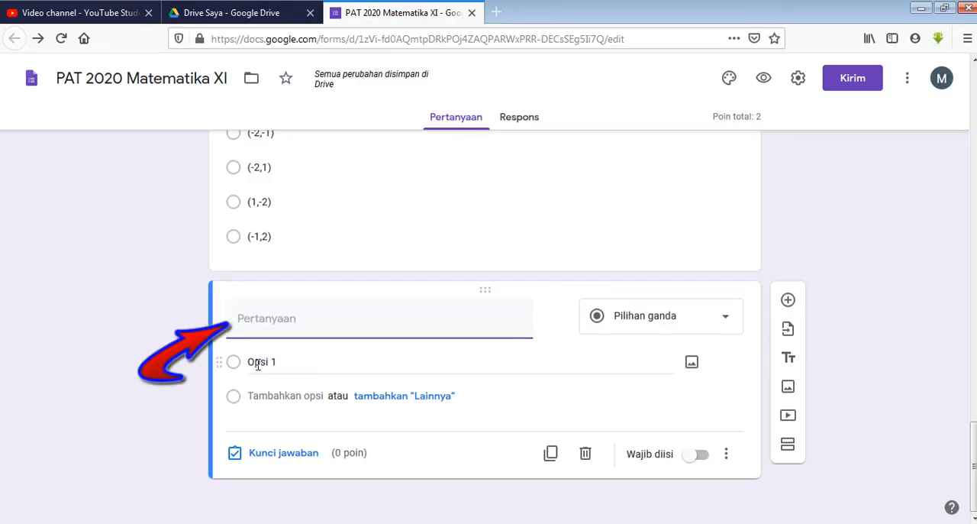
right_click(239, 322)
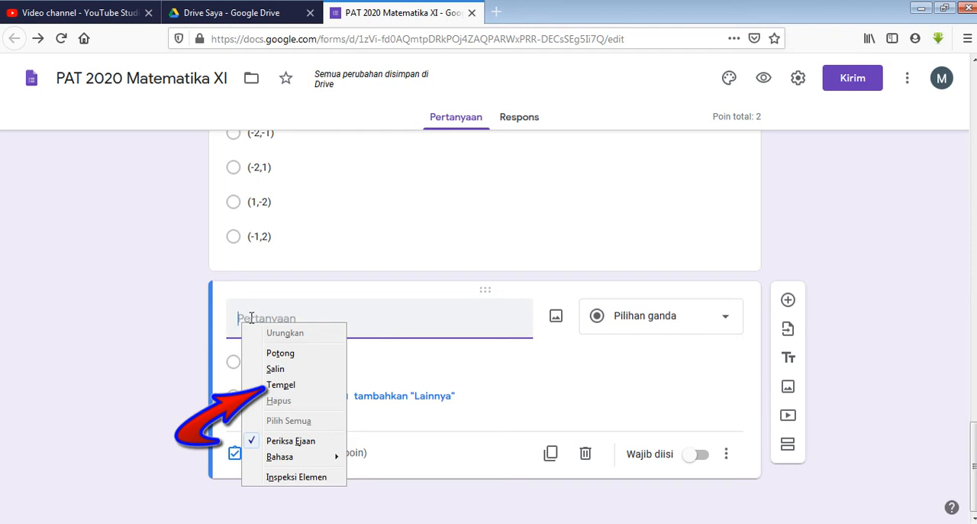
left_click(280, 388)
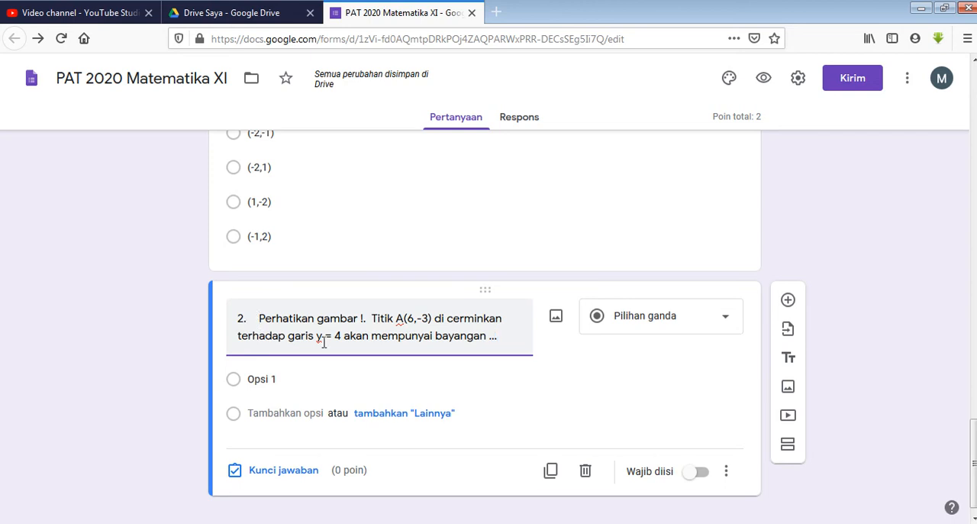
key("BackSpace")
key("BackSpace")
key("BackSpace")
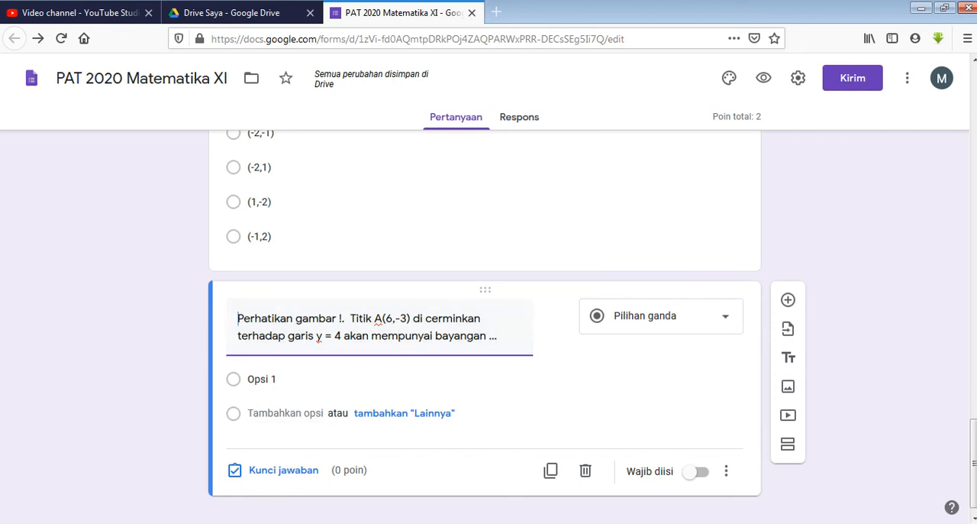
Switch to the Word document, select question 2's graph and start saving it as a picture
key("alt+Tab")
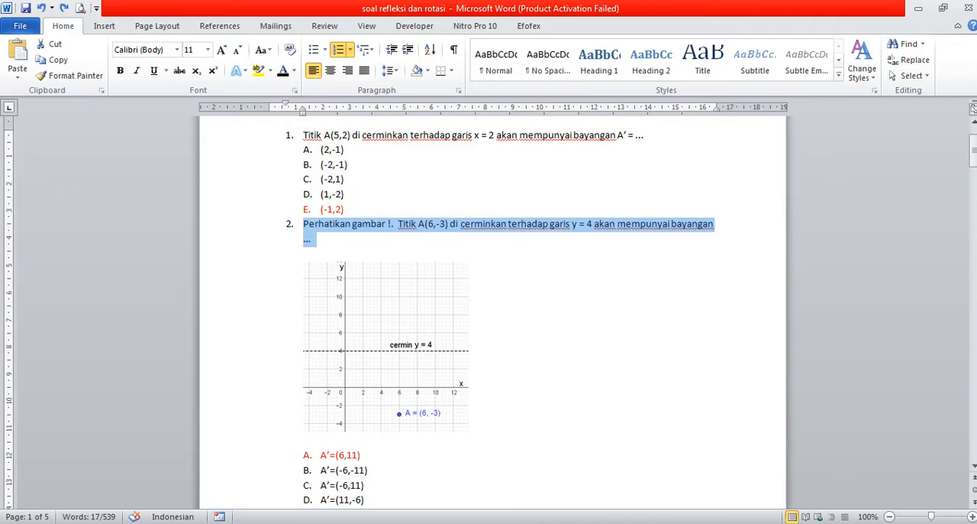
left_click(442, 301)
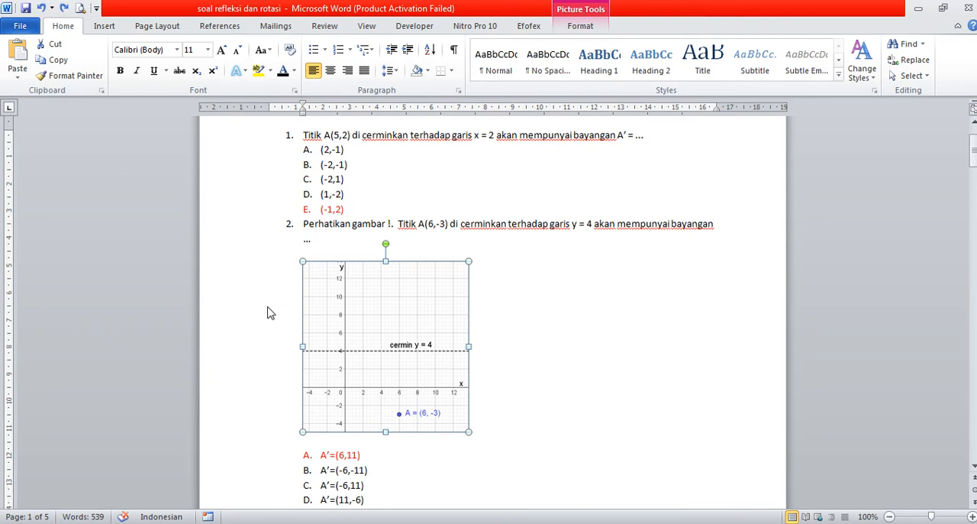
left_click(494, 307)
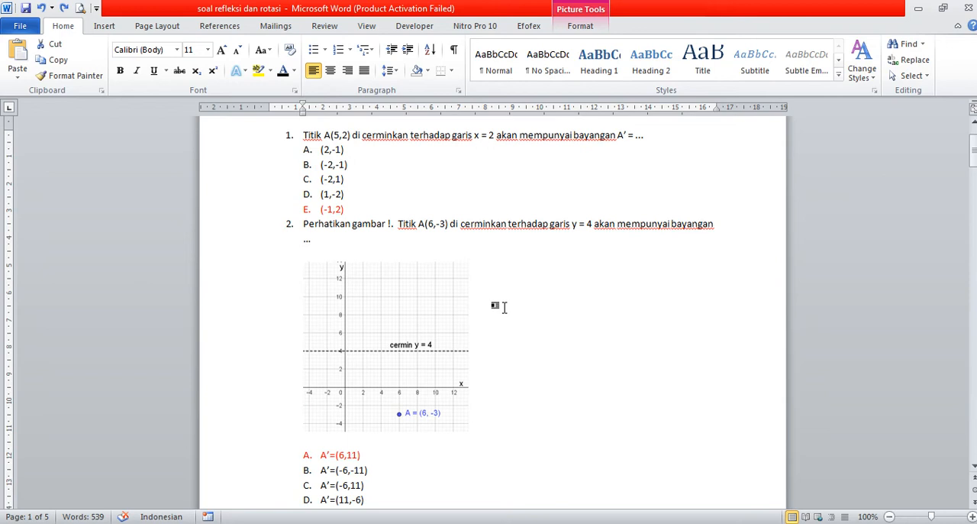
left_click(377, 306)
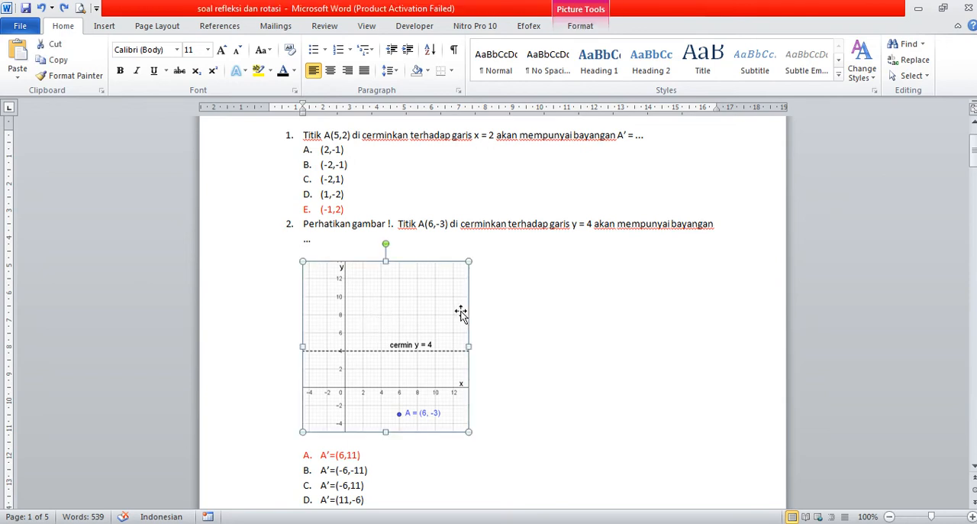
left_click(494, 310)
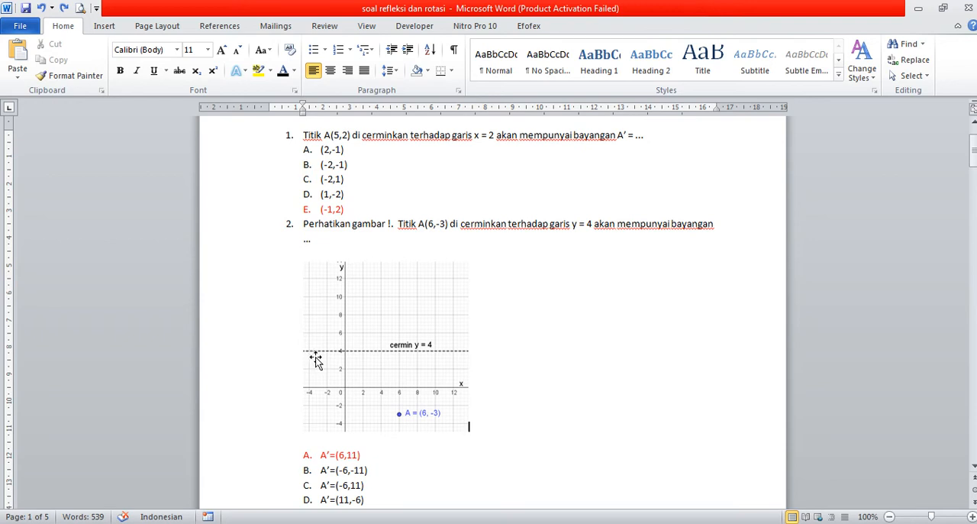
left_click(367, 327)
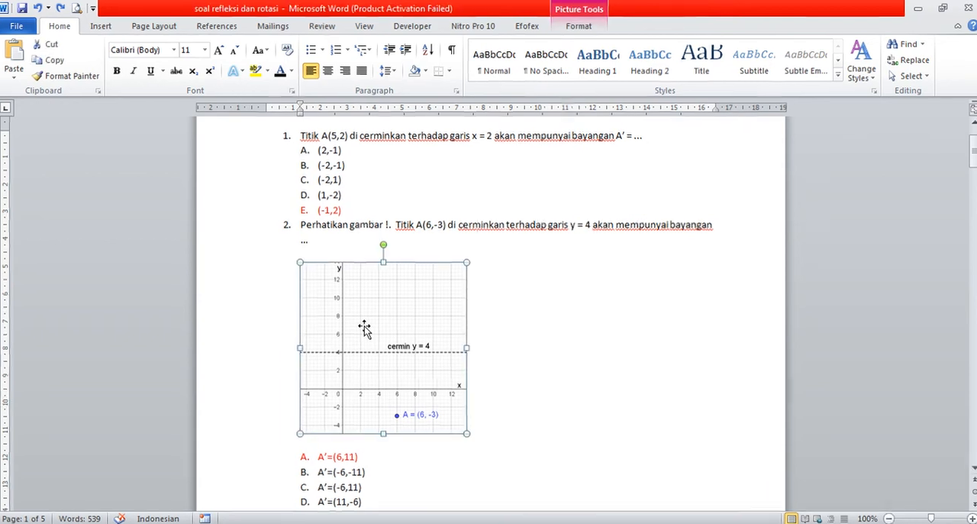
right_click(367, 327)
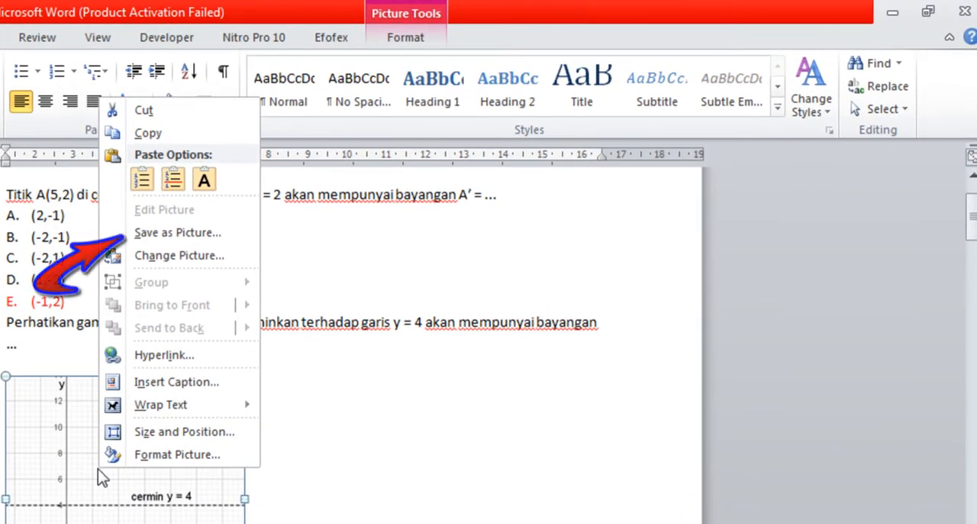
left_click(160, 233)
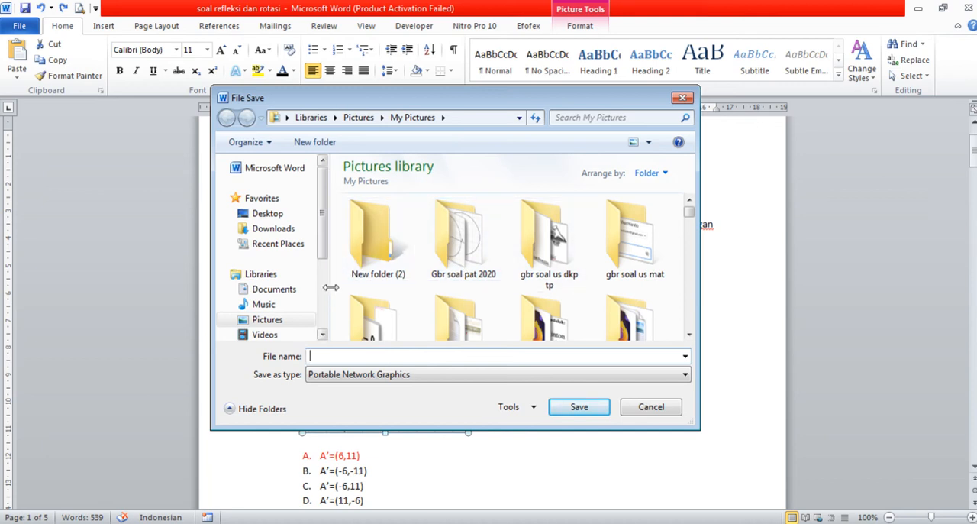
Save the graph as a Portable Network Graphics file named "no3" in the "Gbr soal pat 2020" folder of My Pictures
left_click_drag(322, 244, 328, 281)
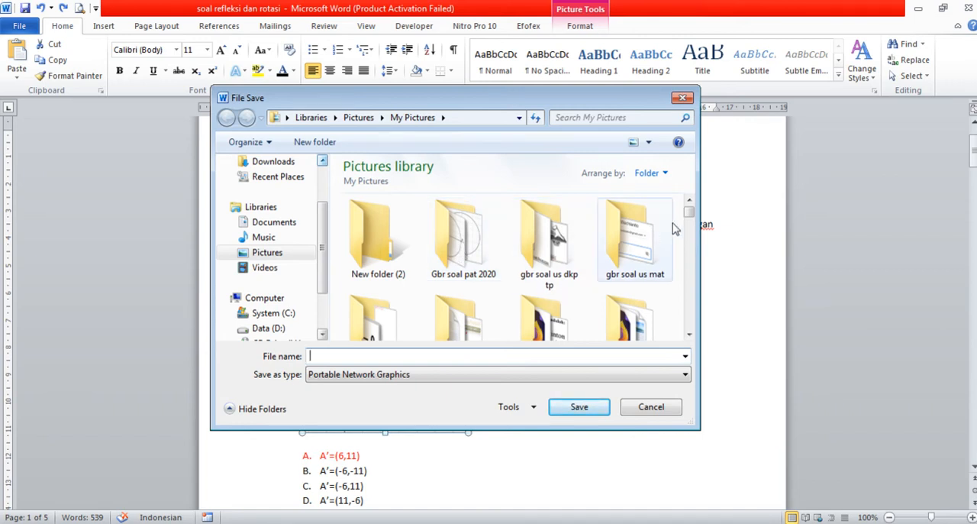
left_click_drag(688, 216, 689, 322)
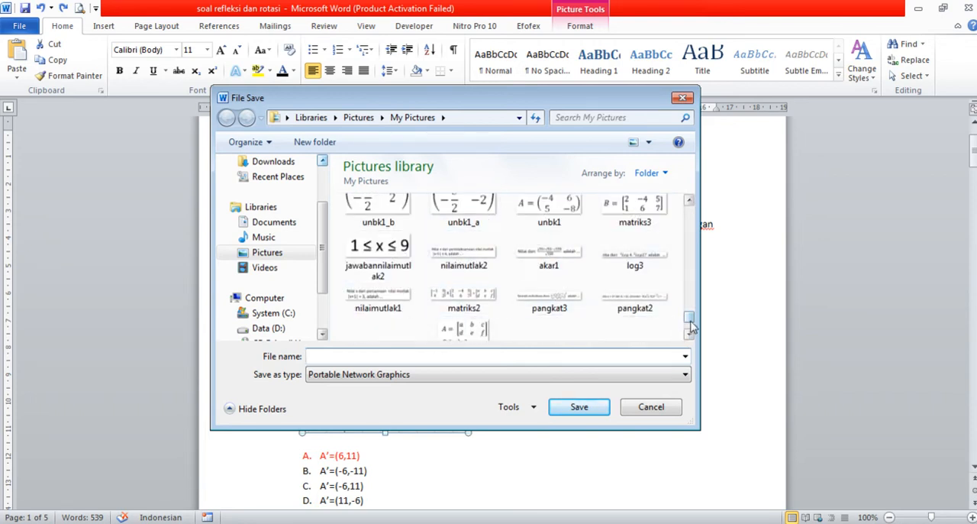
left_click_drag(688, 316, 689, 211)
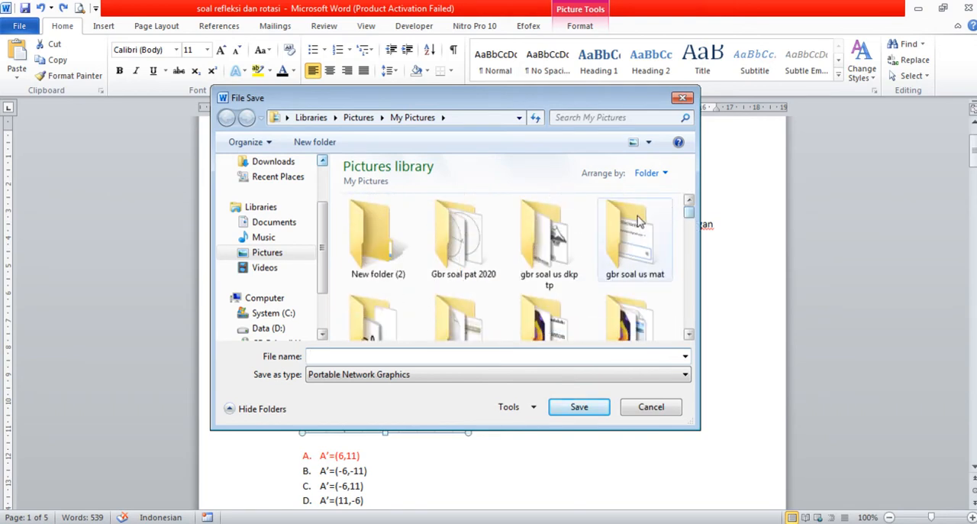
double_click(468, 243)
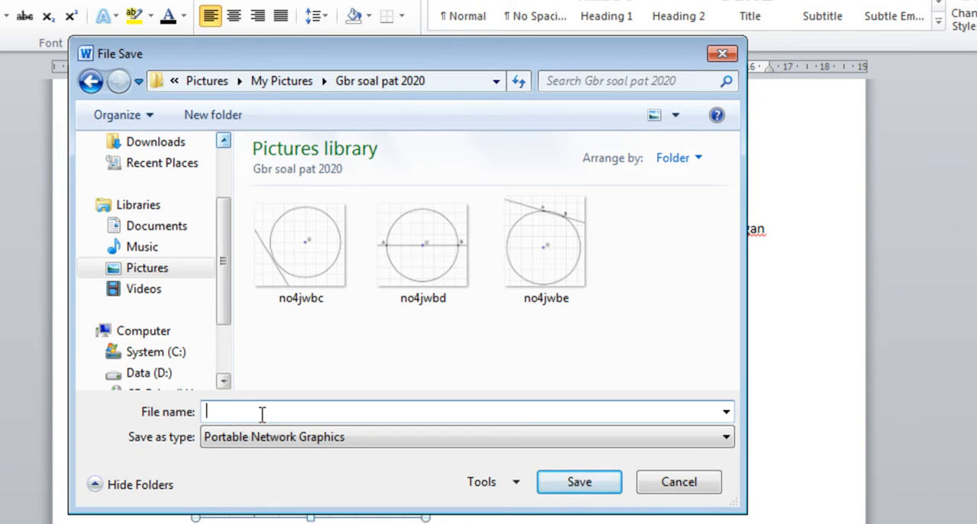
type("no")
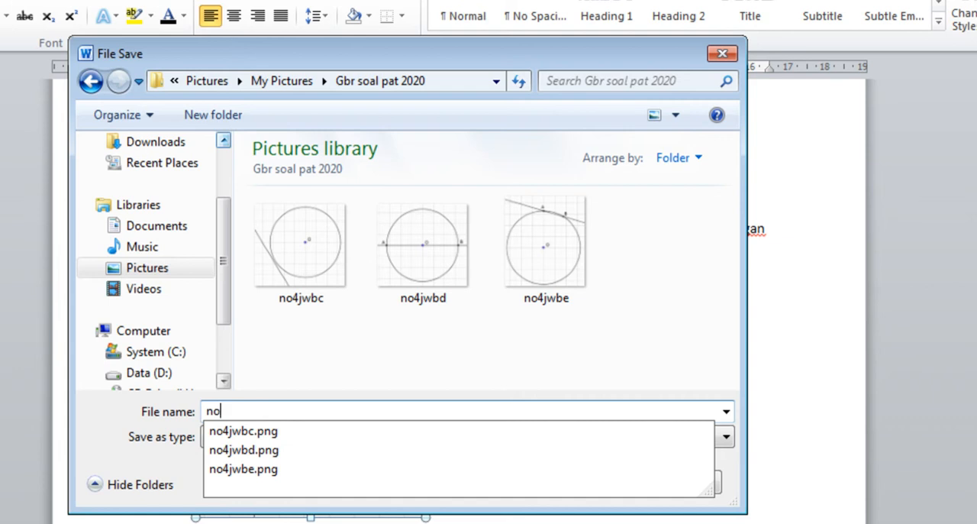
type("3")
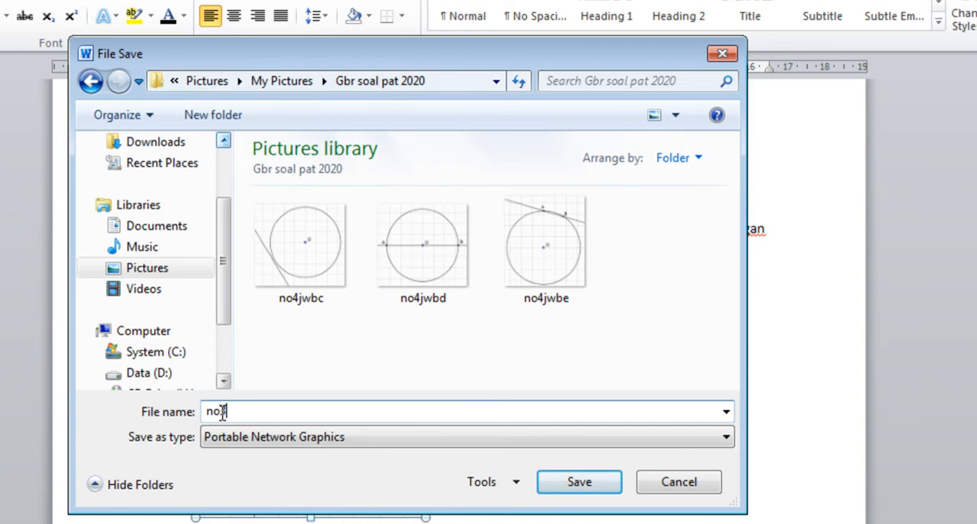
left_click(576, 495)
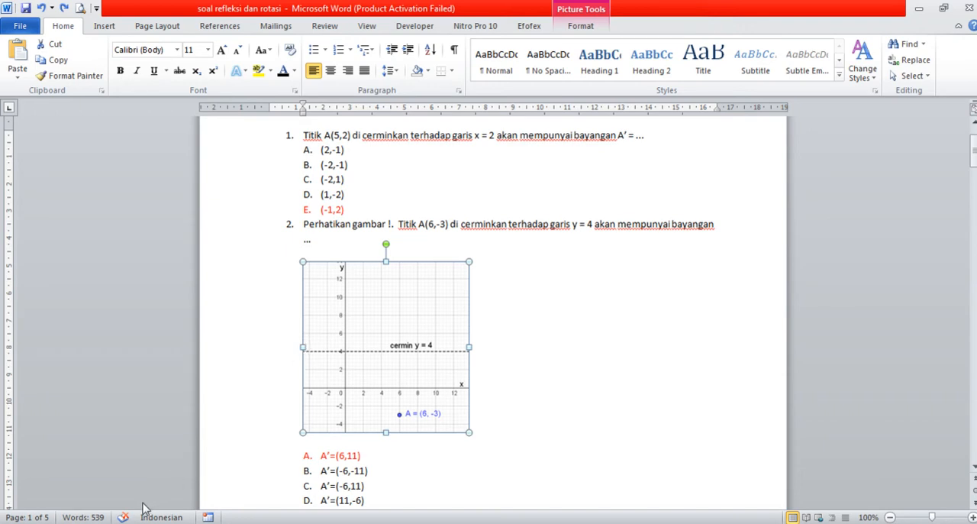
Switch to Google Forms and upload the picture "no3" from "Gbr soal pat 2020" into the question about point A(6,-3)
key("alt+Tab")
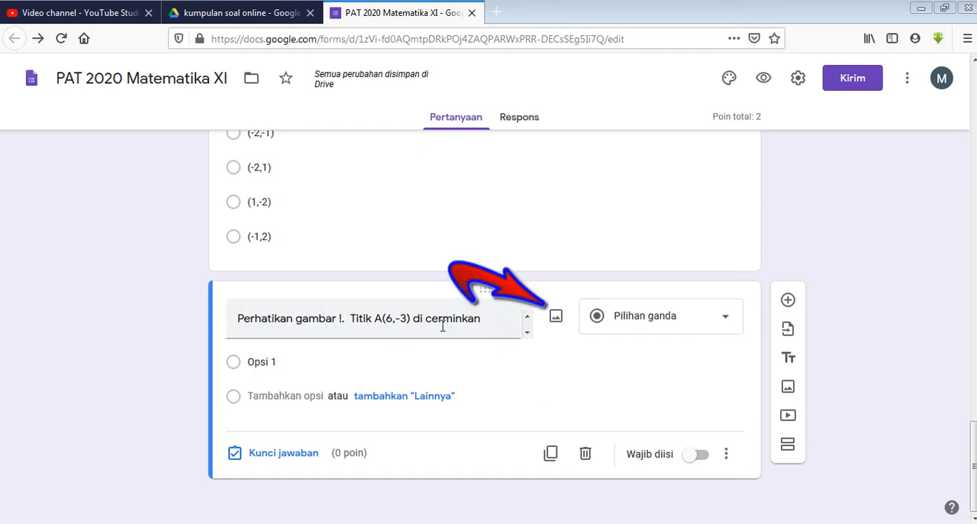
left_click(556, 323)
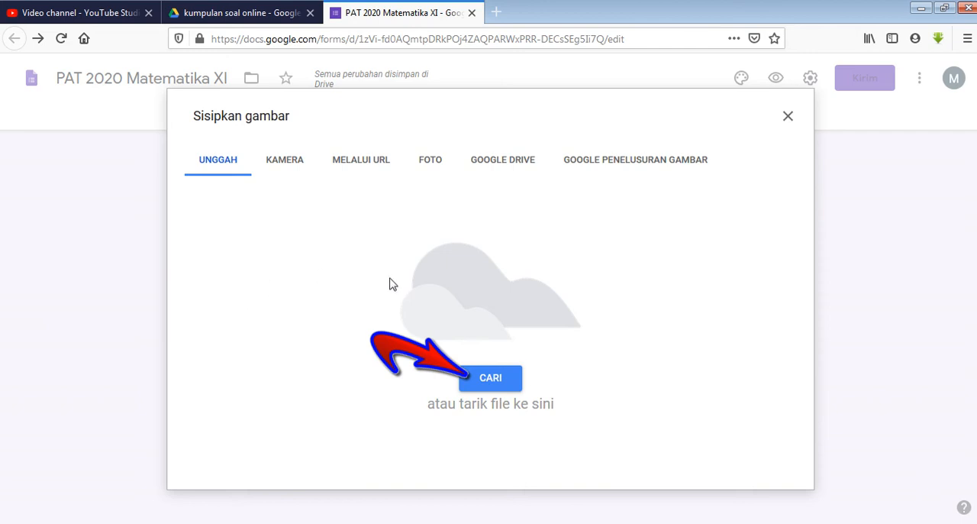
left_click(498, 386)
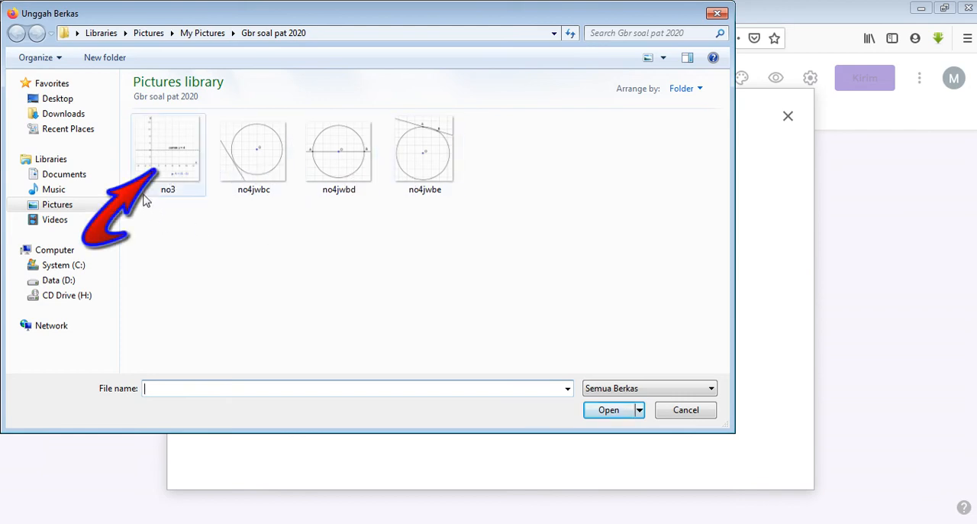
left_click(168, 159)
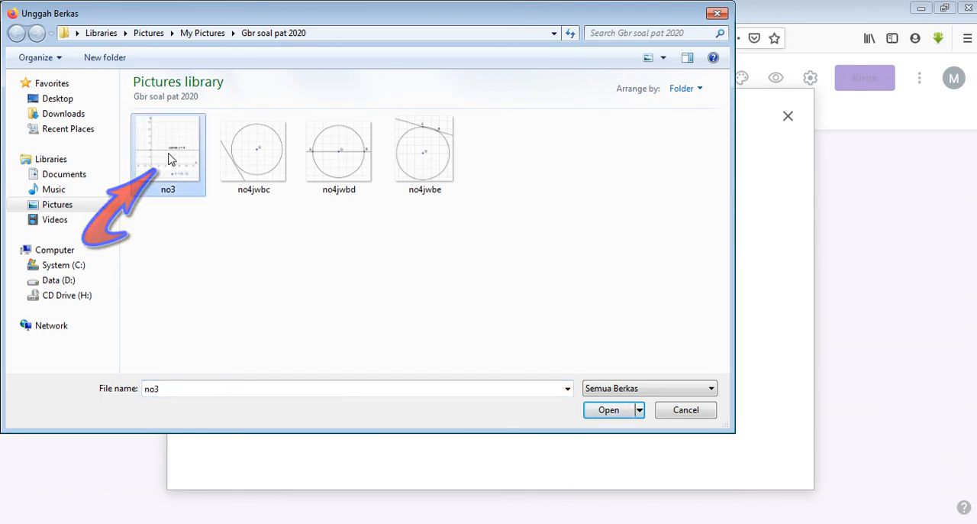
left_click(611, 416)
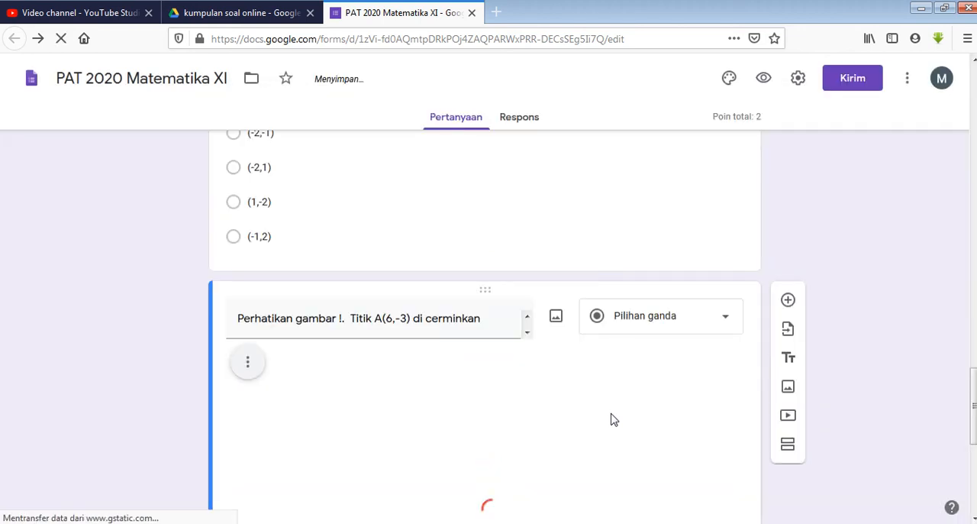
Shrink the inserted graph proportionally to about three quarters of its original width, then deselect it
scroll(613, 420, "down", 3)
scroll(614, 420, "up", 1)
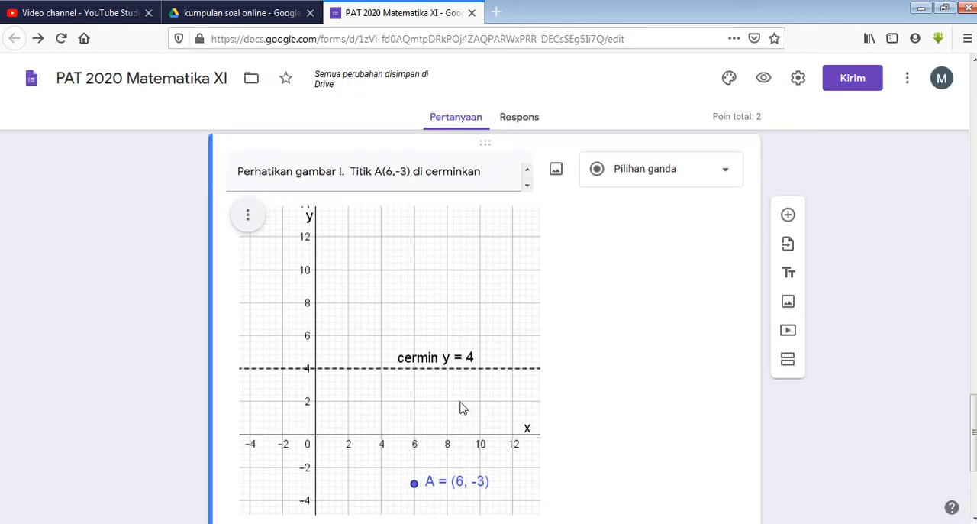
scroll(409, 380, "down", 2)
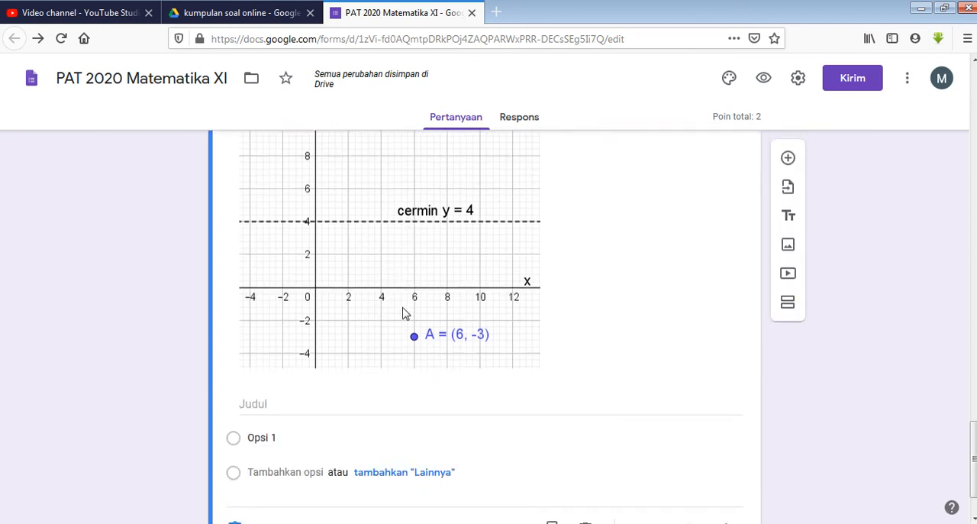
scroll(404, 313, "up", 2)
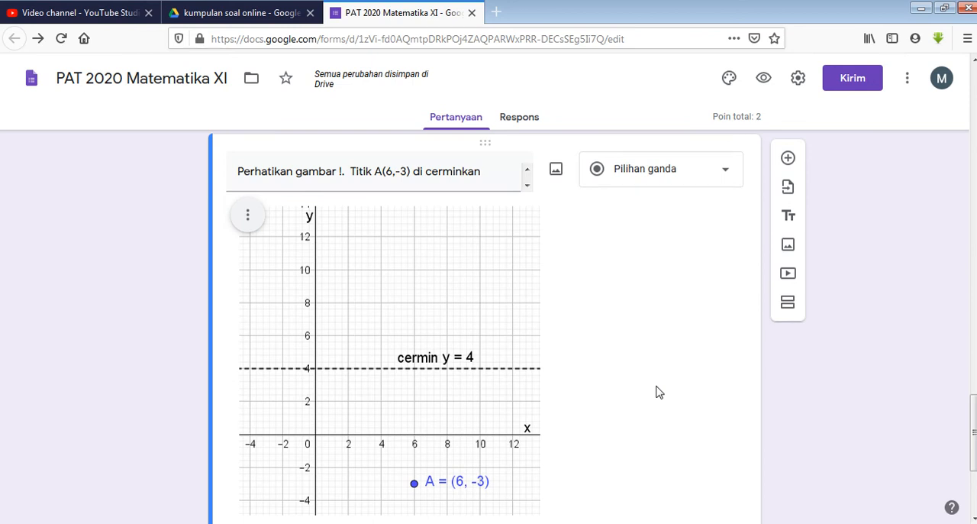
scroll(660, 393, "down", 1)
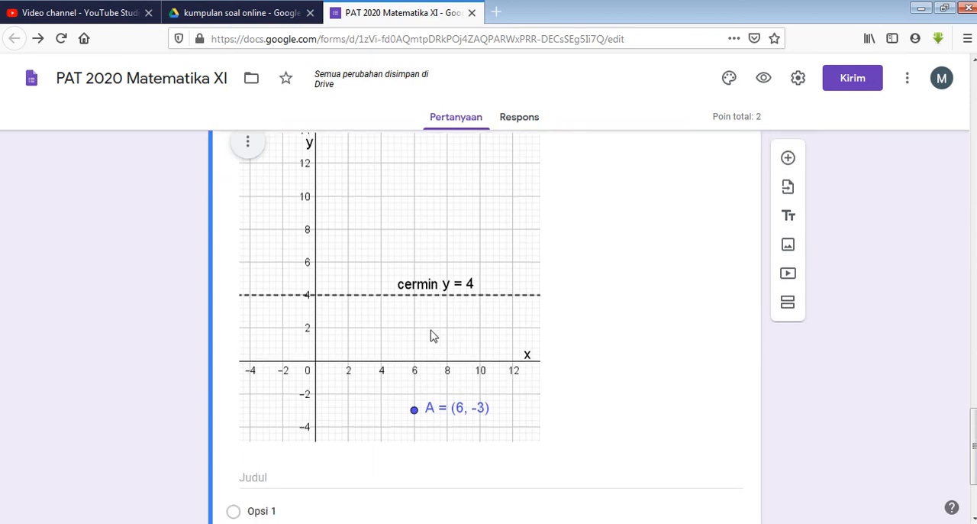
left_click(367, 283)
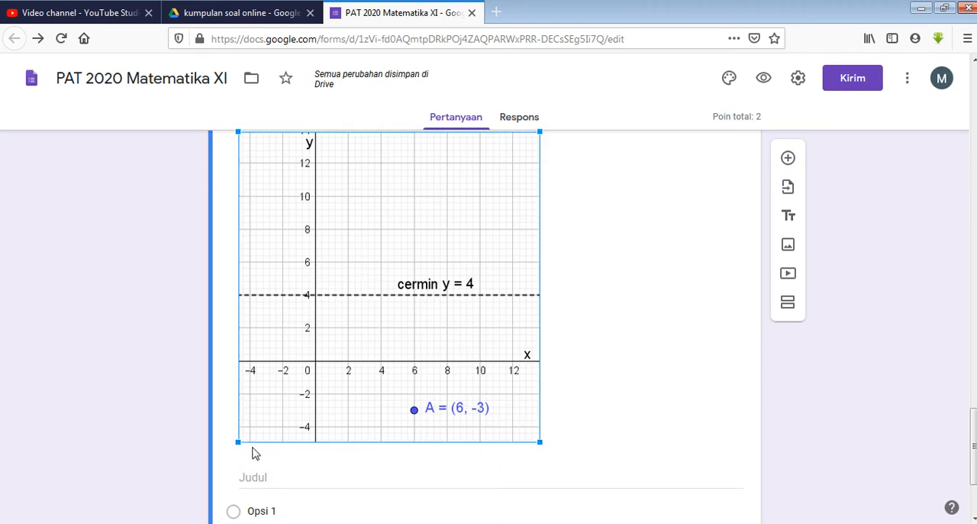
scroll(491, 412, "up", 3)
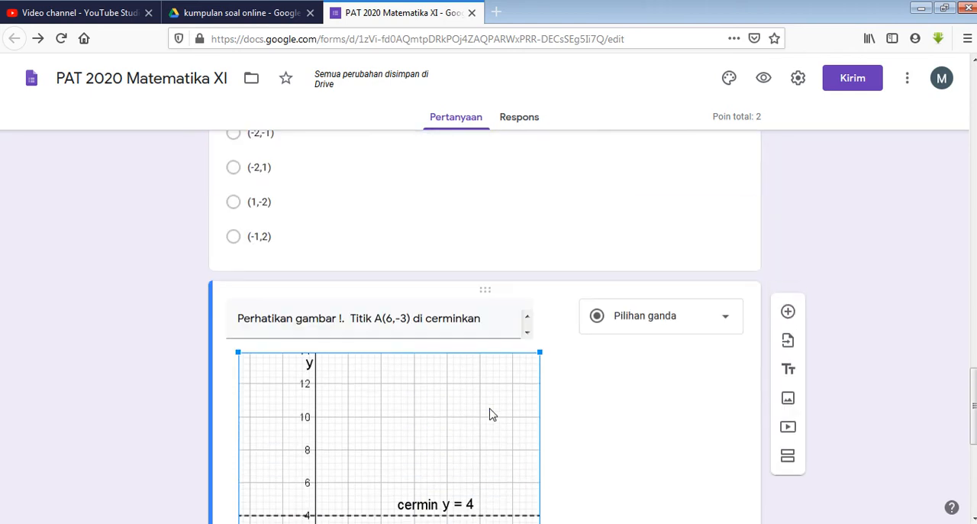
scroll(493, 412, "down", 4)
scroll(492, 402, "up", 2)
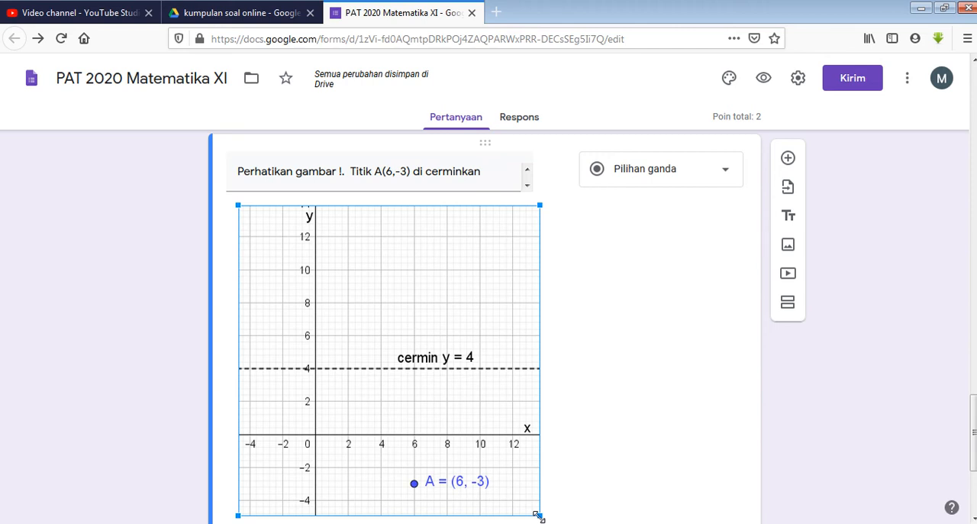
left_click_drag(538, 515, 543, 515)
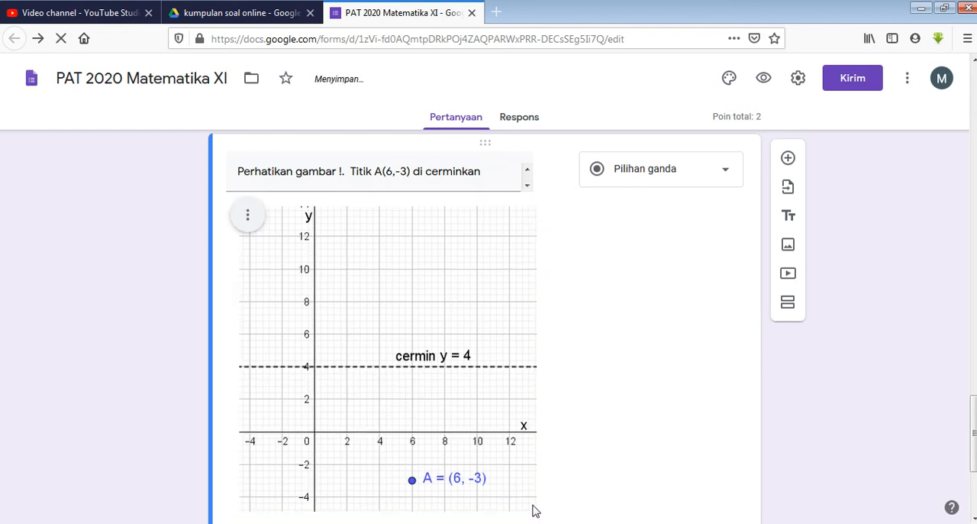
left_click(535, 512)
left_click_drag(534, 511, 468, 430)
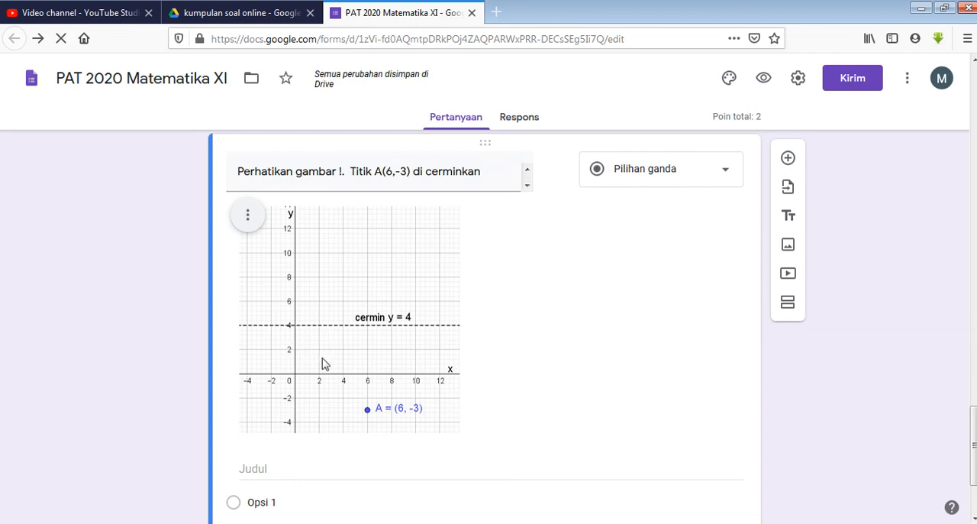
left_click(386, 334)
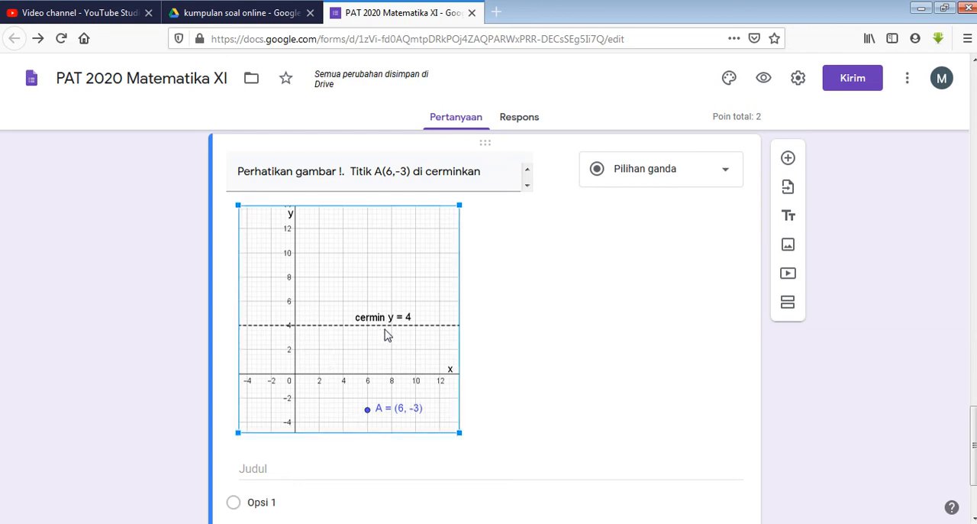
left_click(563, 317)
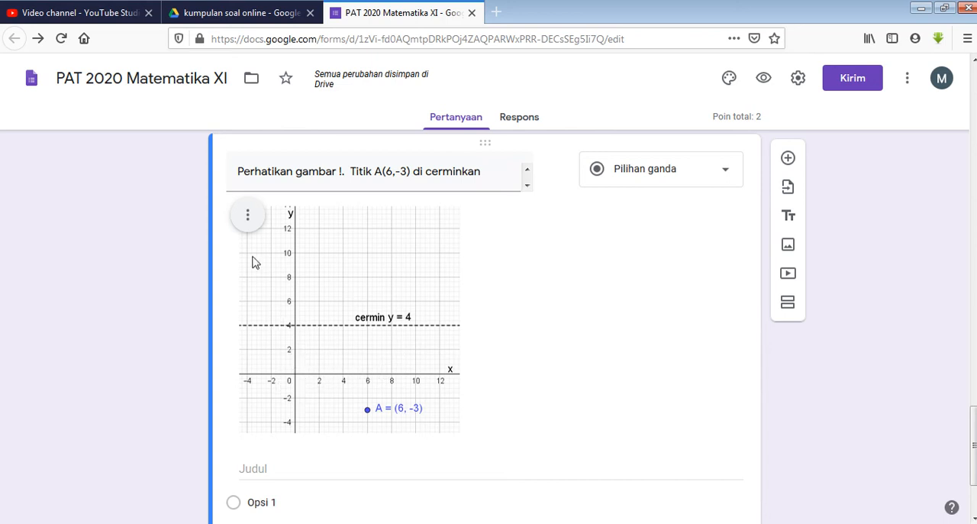
Examine the options available for the inserted graph, such as alignment, replacing, removing and adding text
left_click(247, 215)
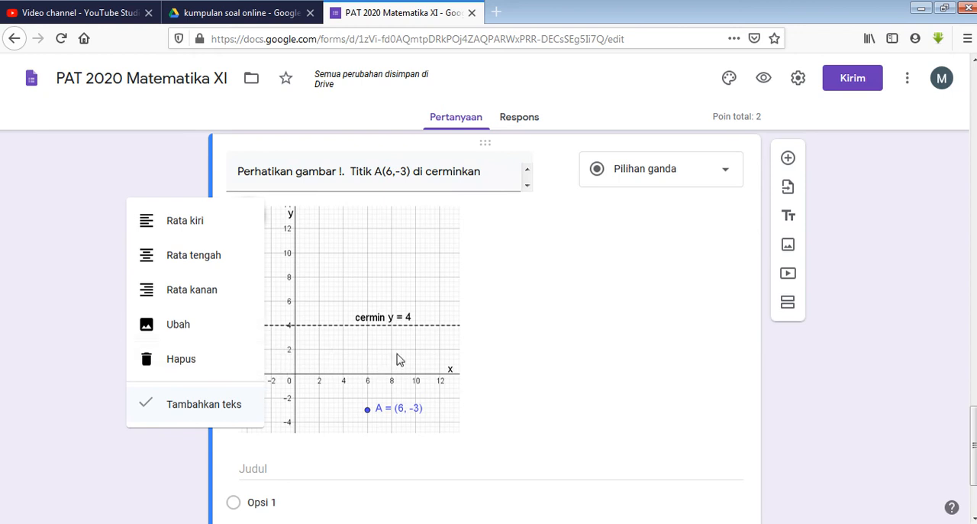
left_click(589, 331)
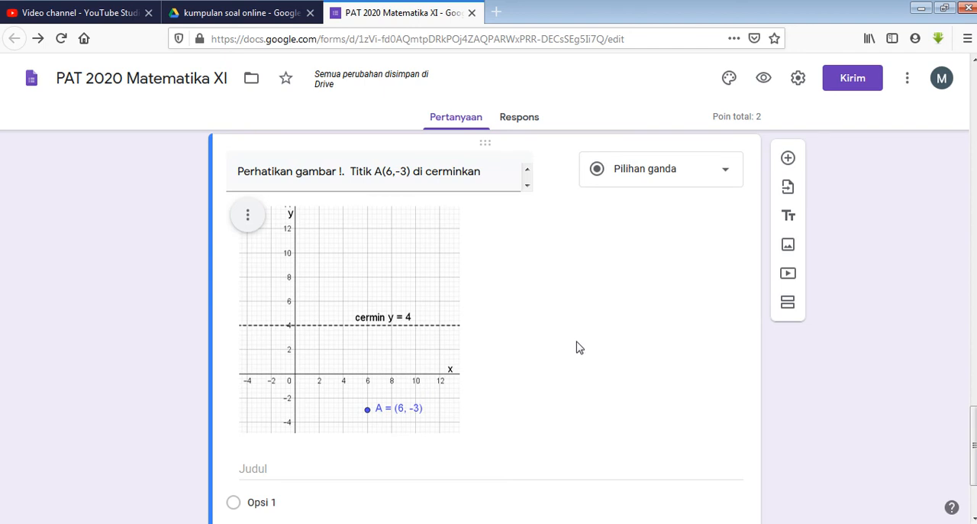
scroll(471, 307, "up", 3)
scroll(470, 308, "down", 2)
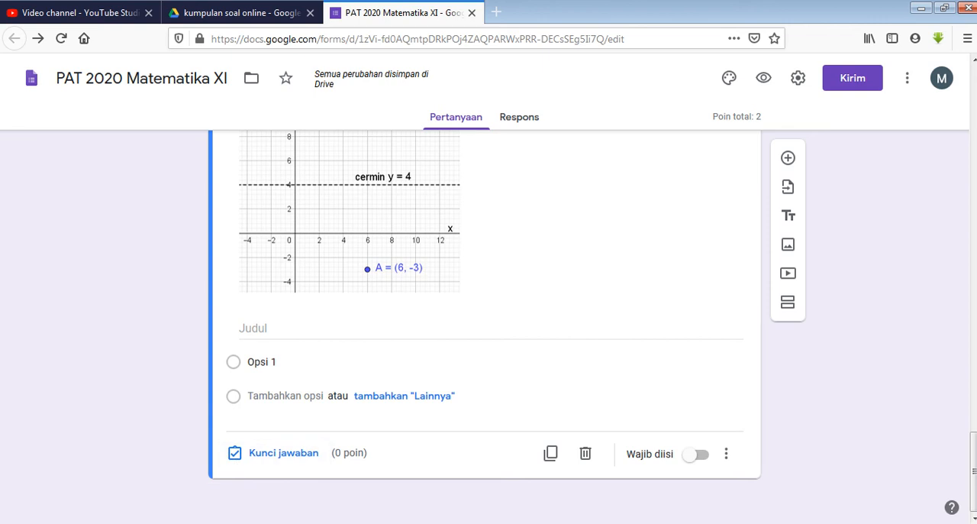
Switch to Word and put question 2's choice A'=(6,11) on its own line below the graph without its list letter
key("alt+Tab")
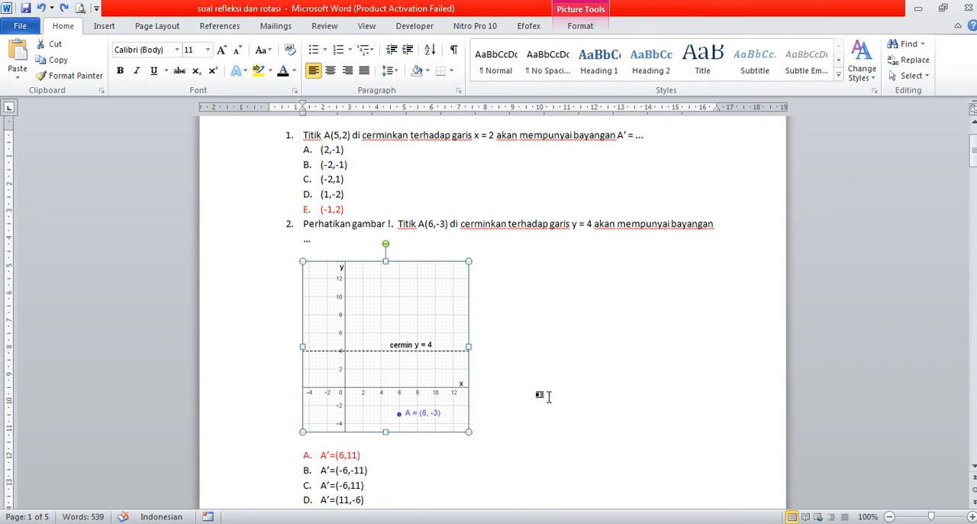
scroll(550, 397, "down", 2)
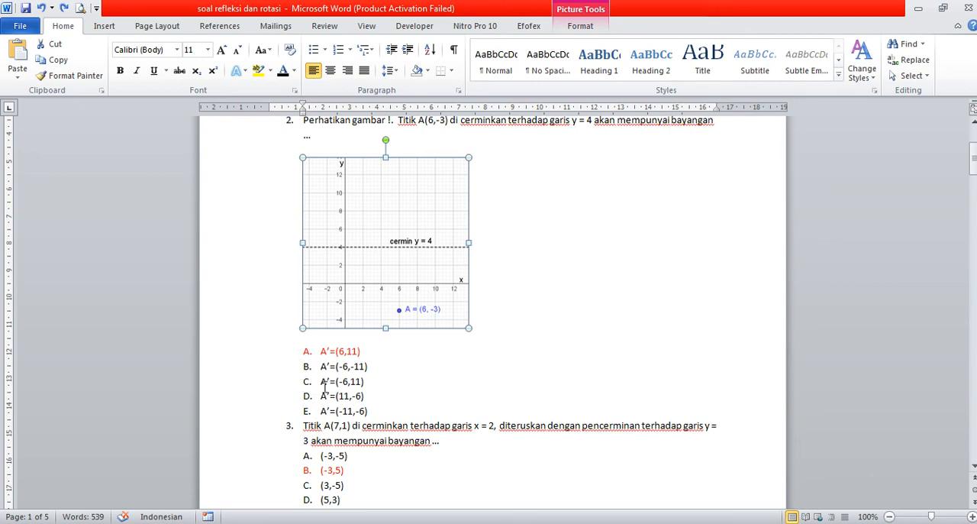
left_click(320, 354)
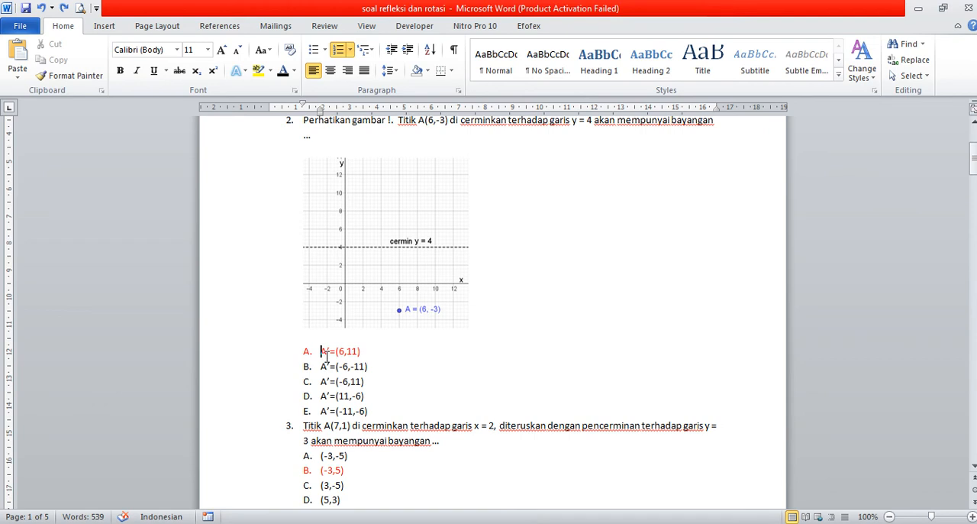
key("BackSpace")
key("BackSpace")
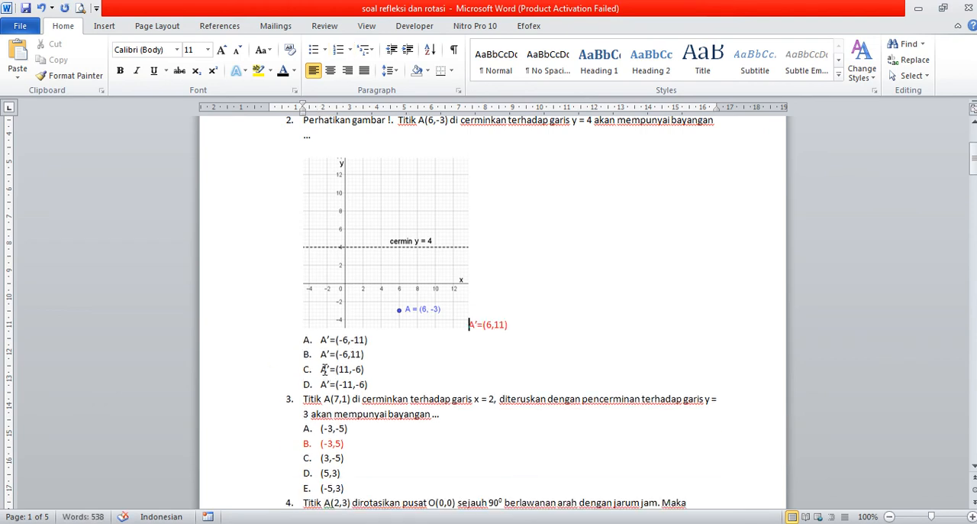
key("Return")
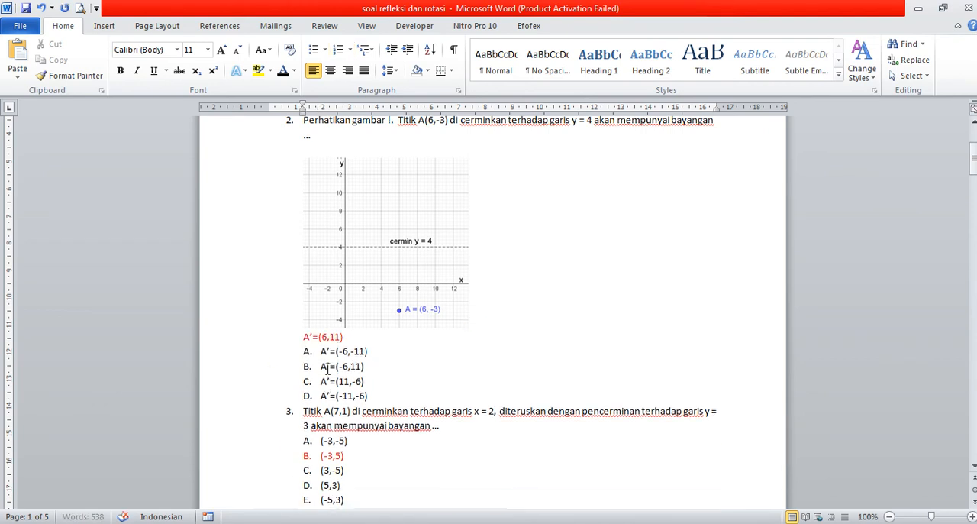
left_click(320, 353)
key("Return")
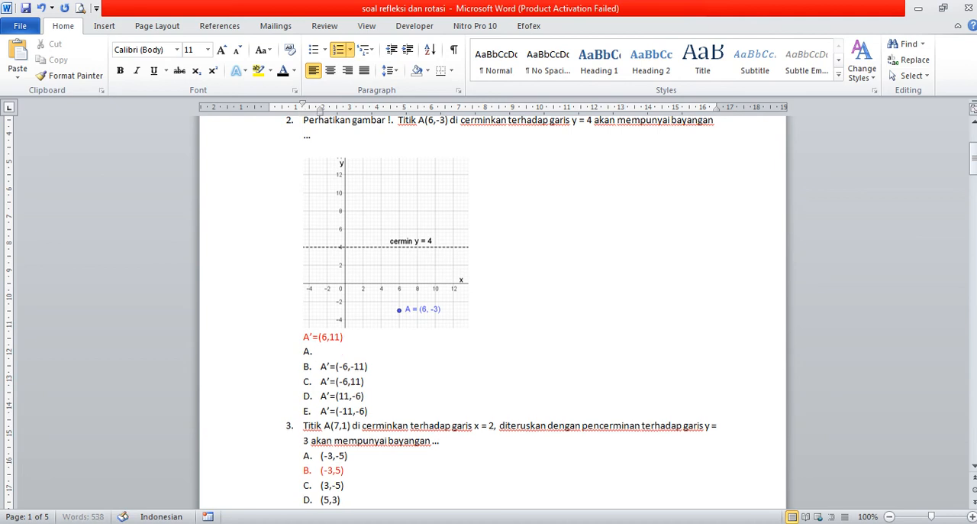
left_click(324, 352)
key("Delete")
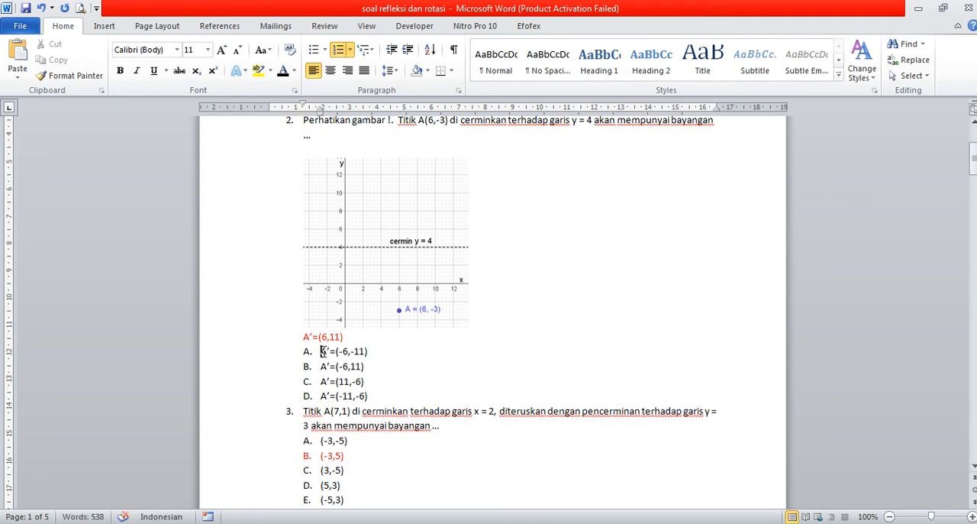
Remove the list letters from question 2's remaining choices: A'=(-6,-11), A'=(-6,11), A'=(11,-6) and A'=(-11,-6)
key("BackSpace")
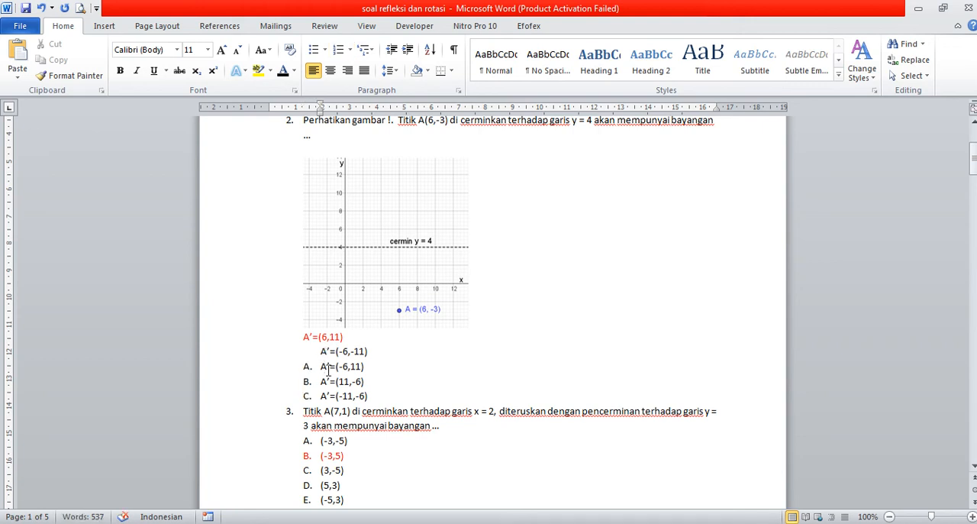
left_click(321, 367)
key("BackSpace")
left_click(321, 381)
key("BackSpace")
left_click(320, 396)
key("BackSpace")
Copy question 2's five answer choices and paste them over the first option of the graph question in Google Forms
left_click_drag(302, 337, 375, 403)
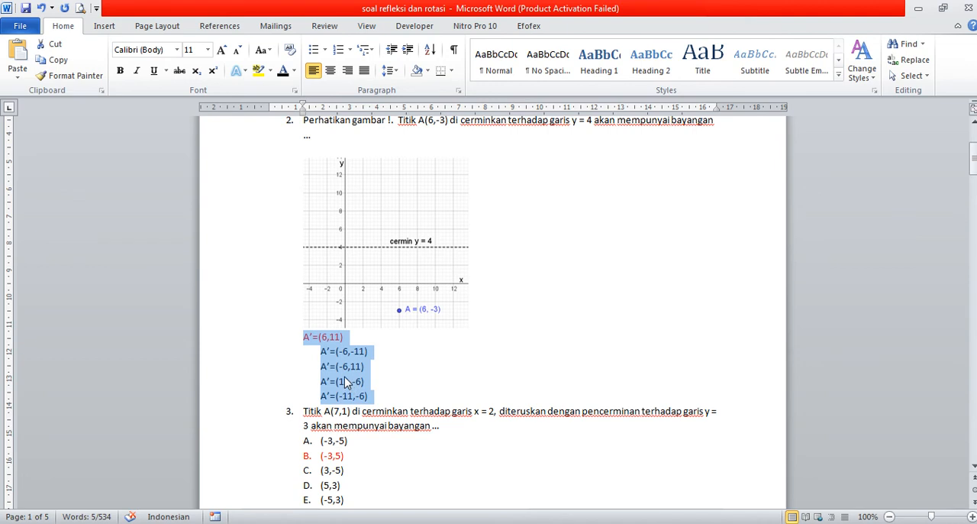
right_click(344, 376)
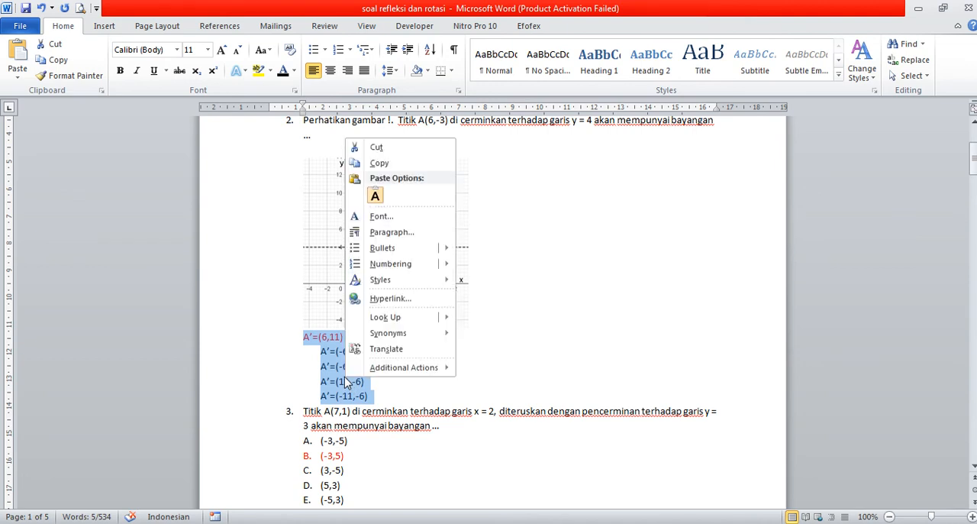
left_click(379, 163)
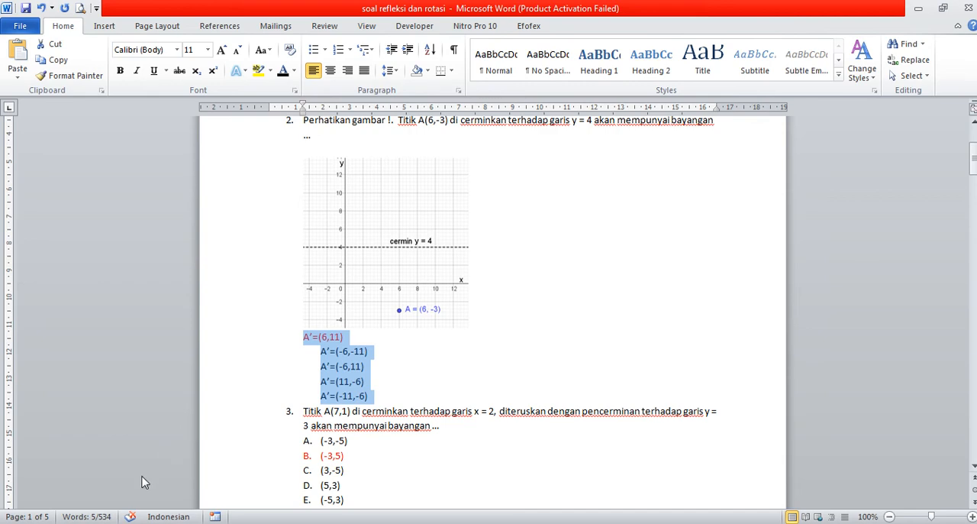
key("alt+Tab")
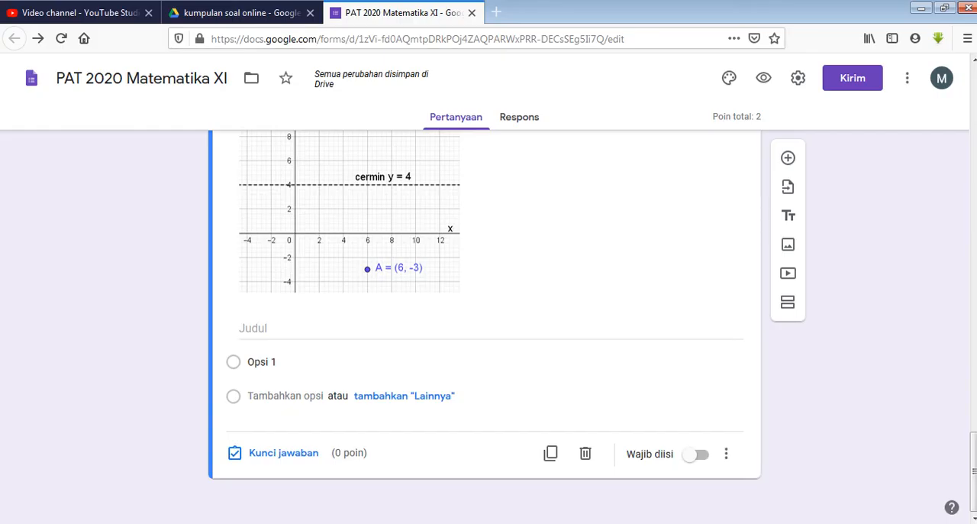
left_click(253, 366)
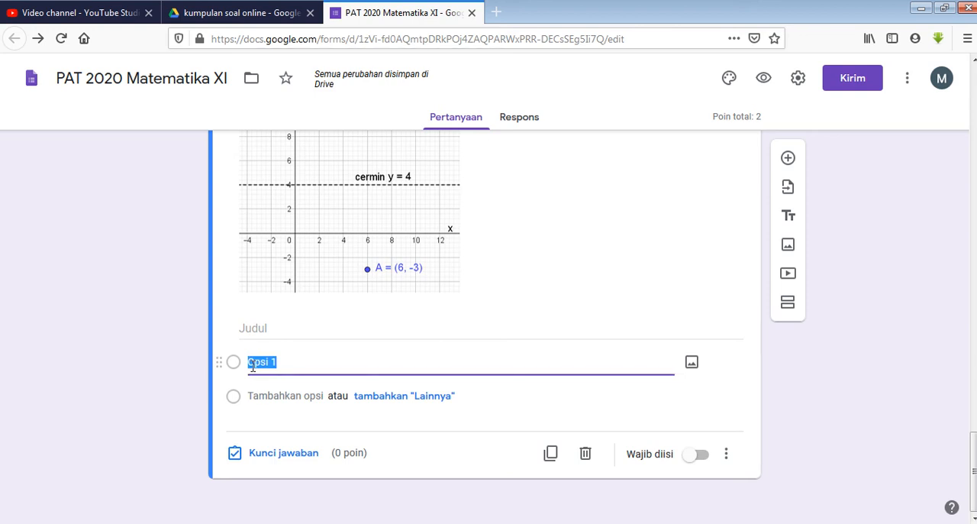
right_click(253, 366)
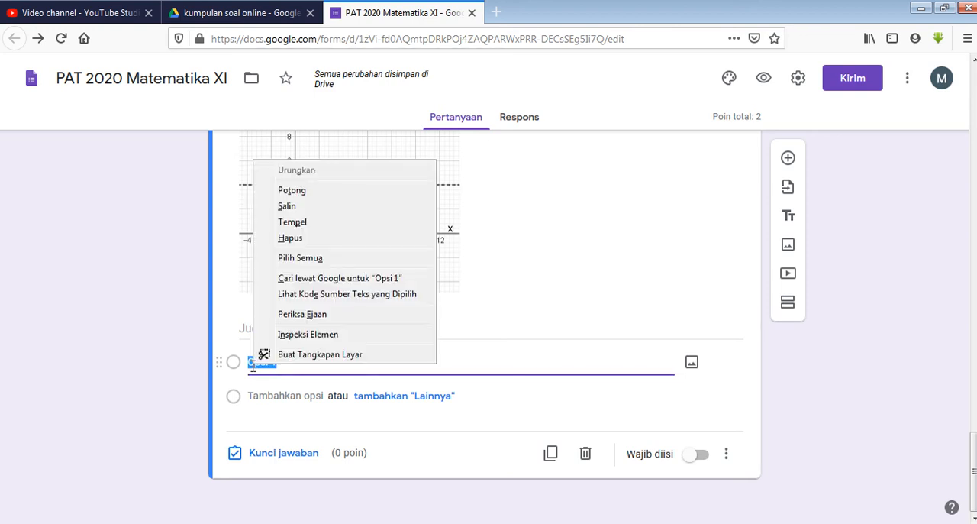
left_click(294, 222)
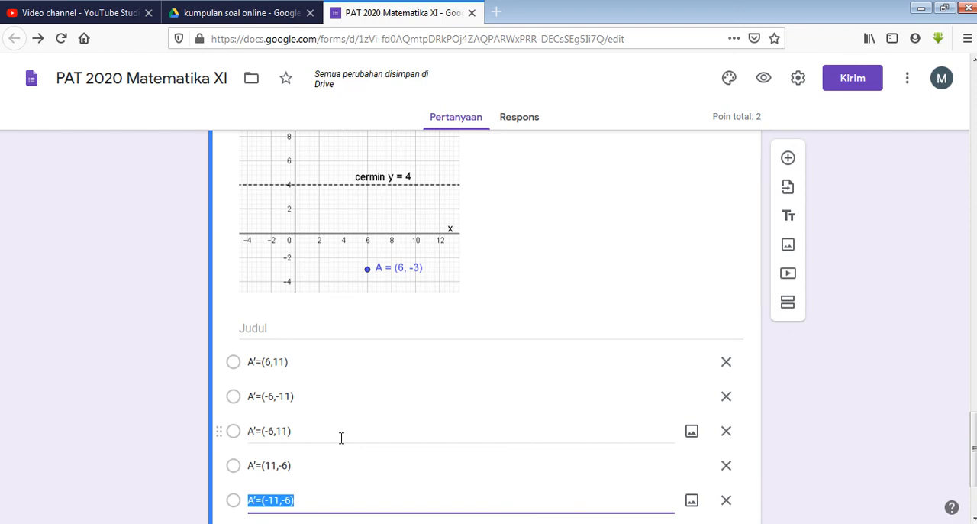
Check question 2's red-marked answer in Word, and set A'=(6,11) as the correct answer in the Google Forms answer key
scroll(322, 387, "down", 3)
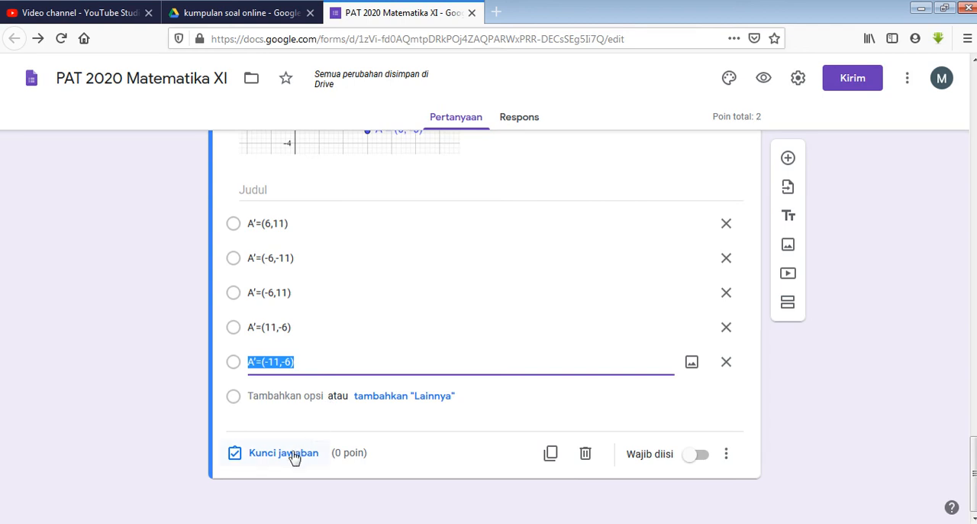
key("alt+Tab")
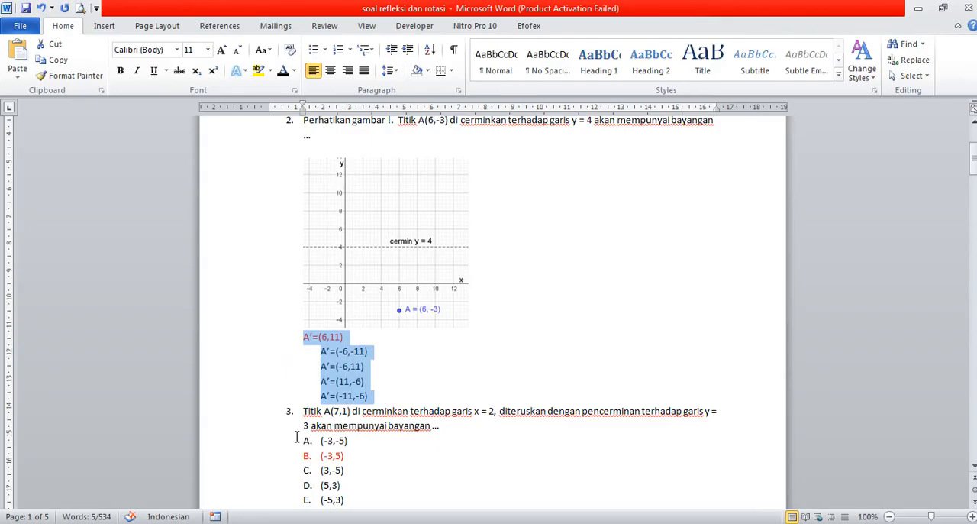
left_click(393, 367)
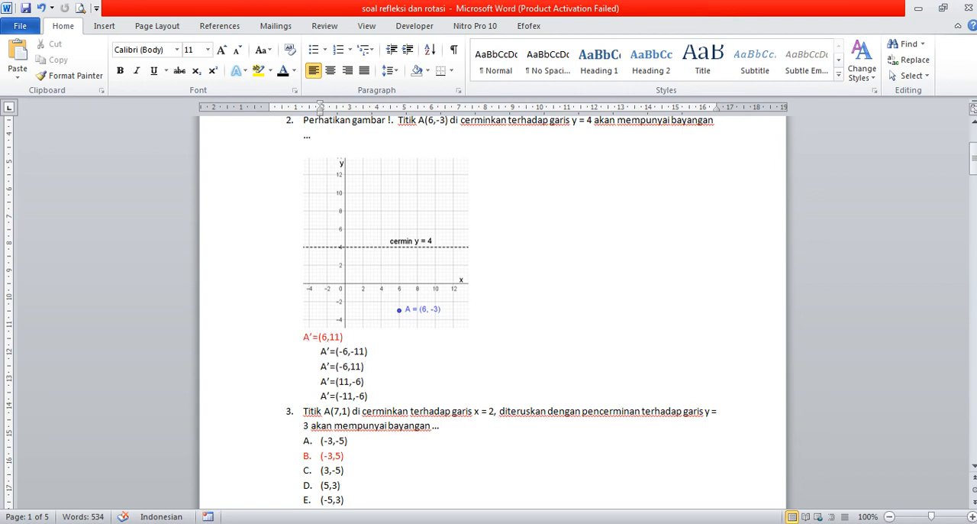
key("alt+Tab")
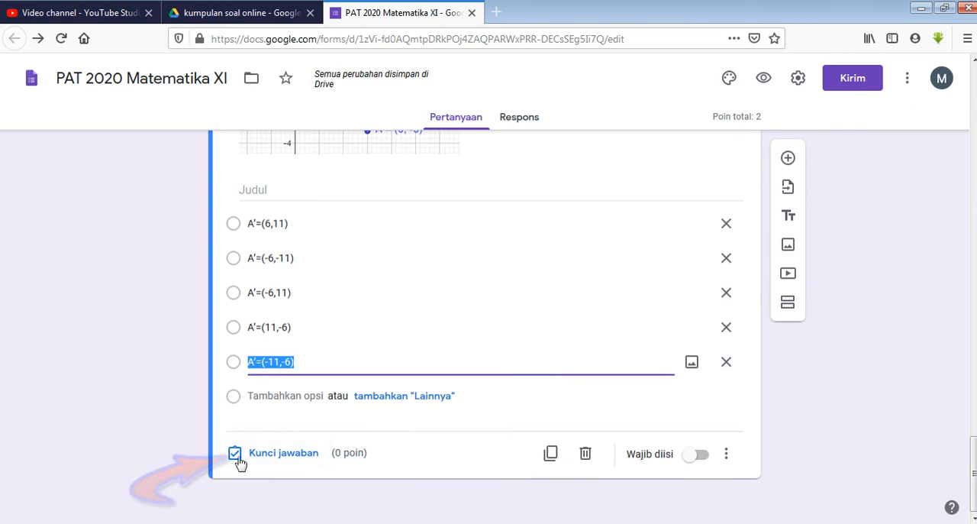
left_click(284, 453)
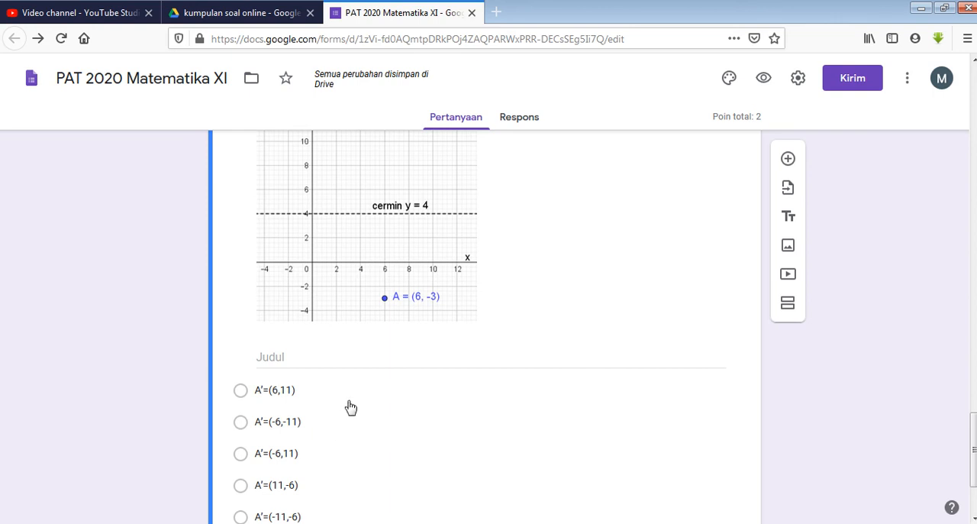
left_click(239, 391)
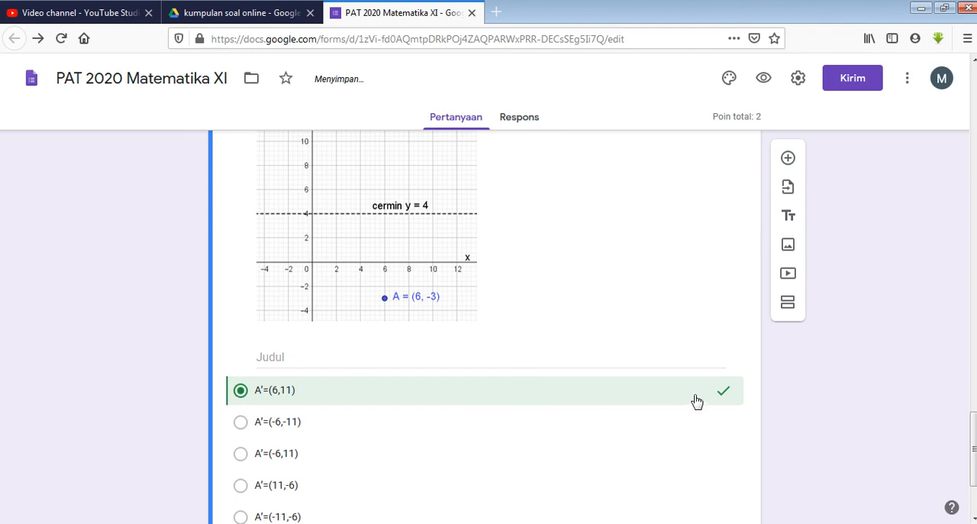
Set the value of the question about point A(6,-3) to 1 point and finish its answer key
scroll(695, 355, "up", 5)
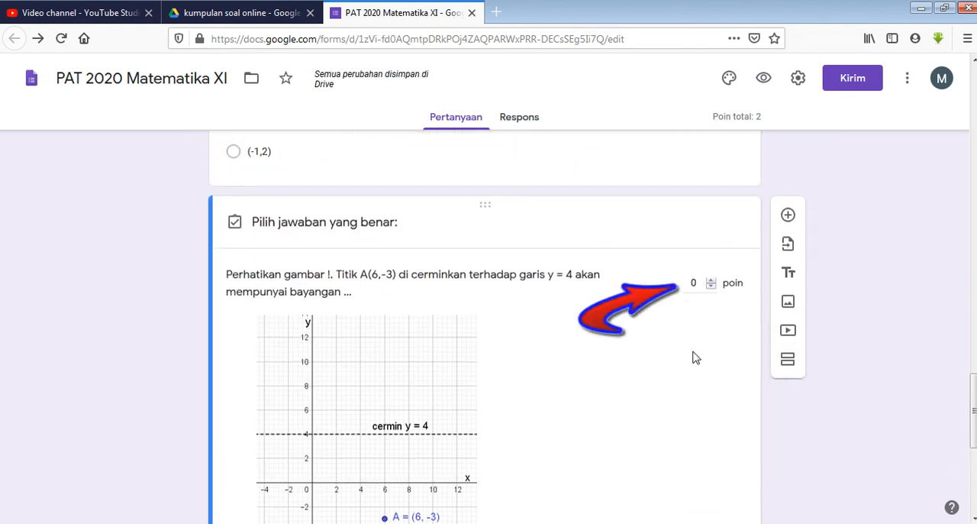
left_click(697, 287)
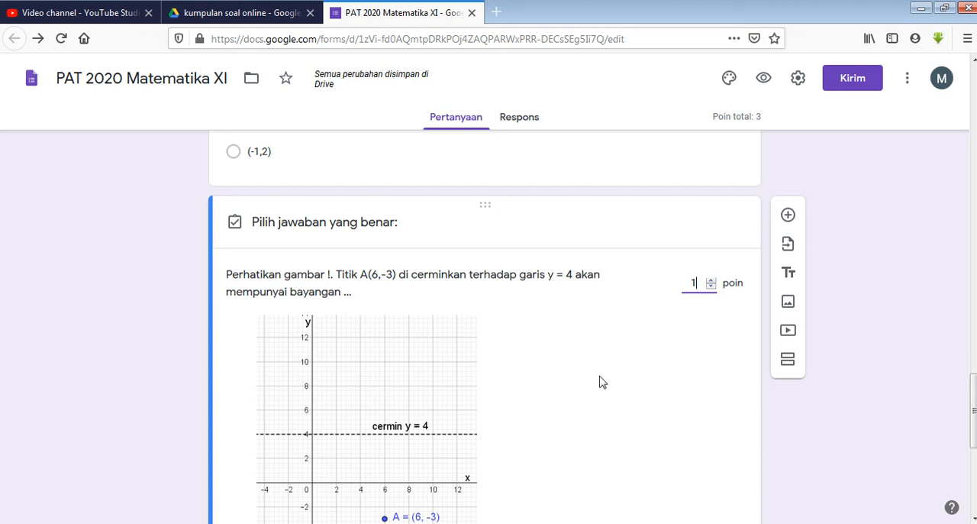
scroll(600, 381, "down", 4)
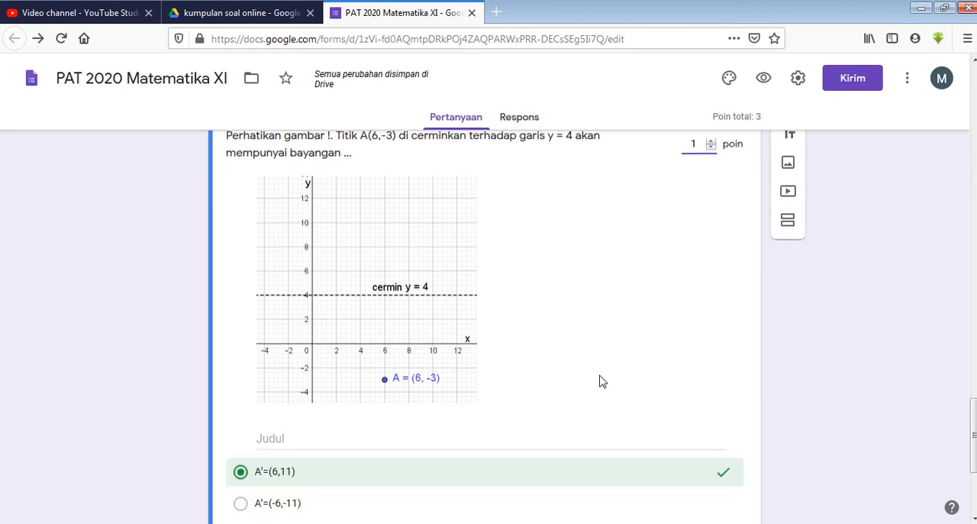
scroll(601, 381, "down", 1)
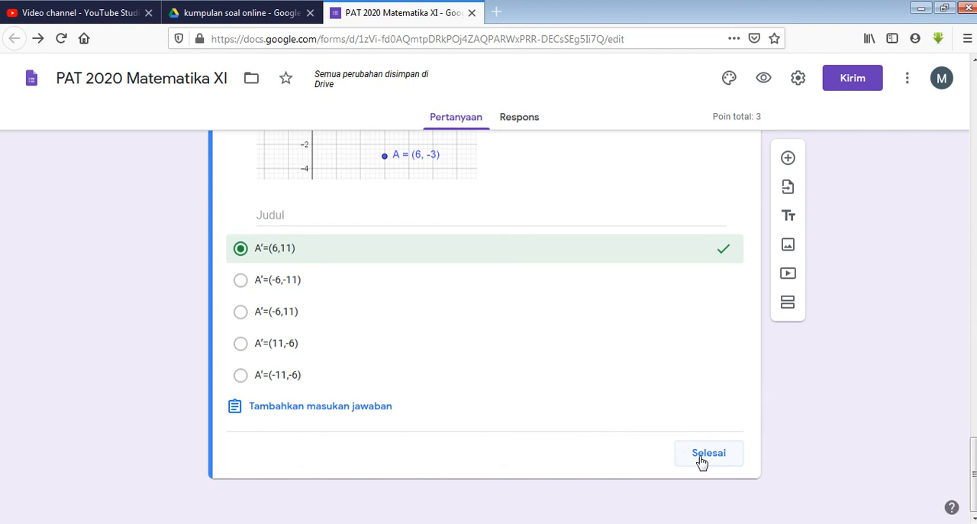
left_click(700, 453)
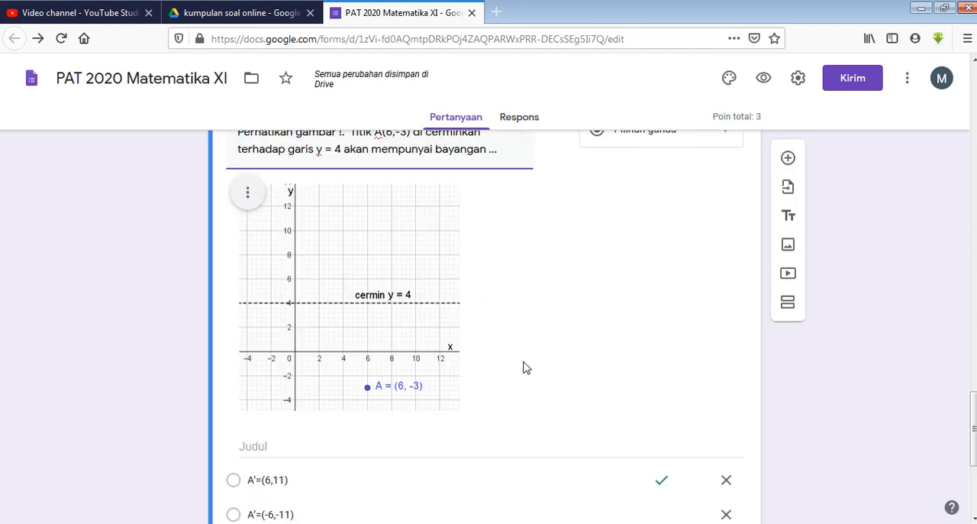
Make the question about point A(6,-3) required
scroll(530, 316, "down", 3)
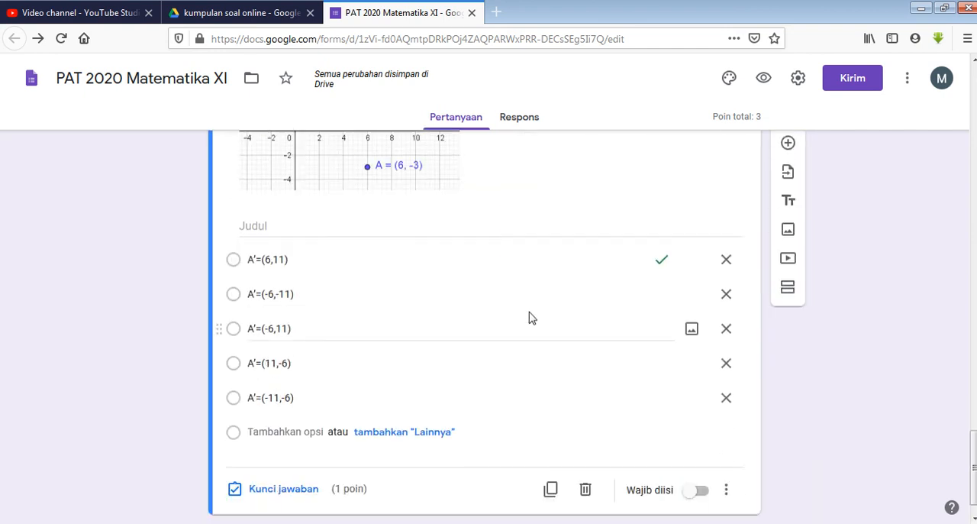
scroll(528, 316, "down", 1)
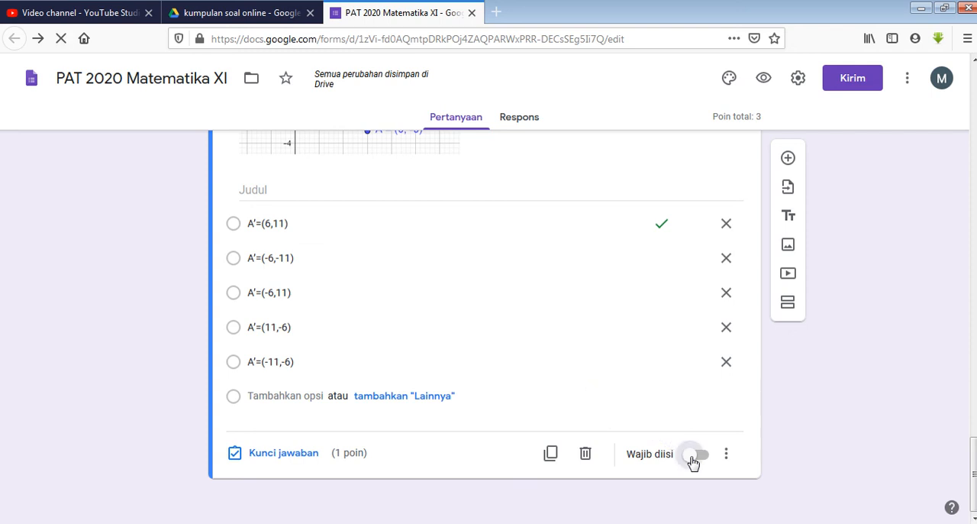
left_click(695, 456)
Preview the form and examine its first section with the class, participant number, student name and token fields
scroll(541, 362, "up", 15)
scroll(541, 362, "up", 6)
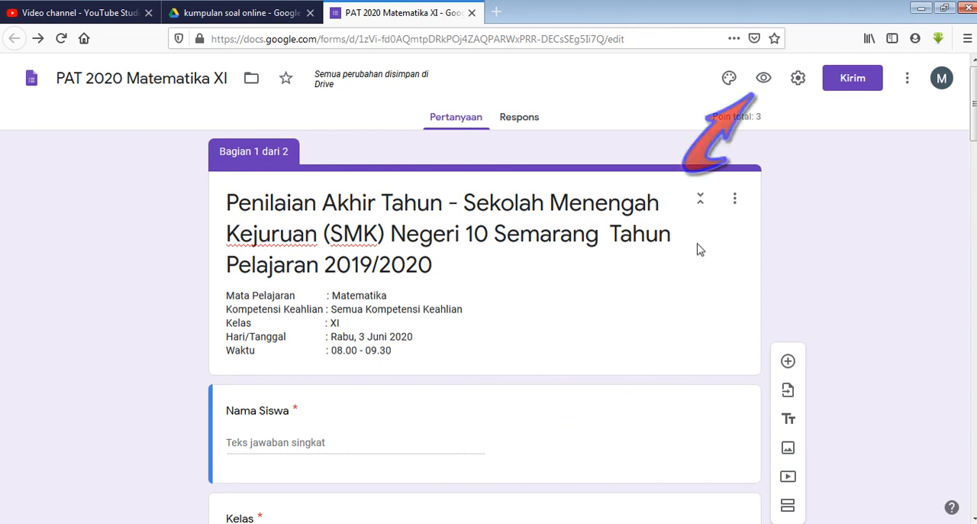
left_click(765, 80)
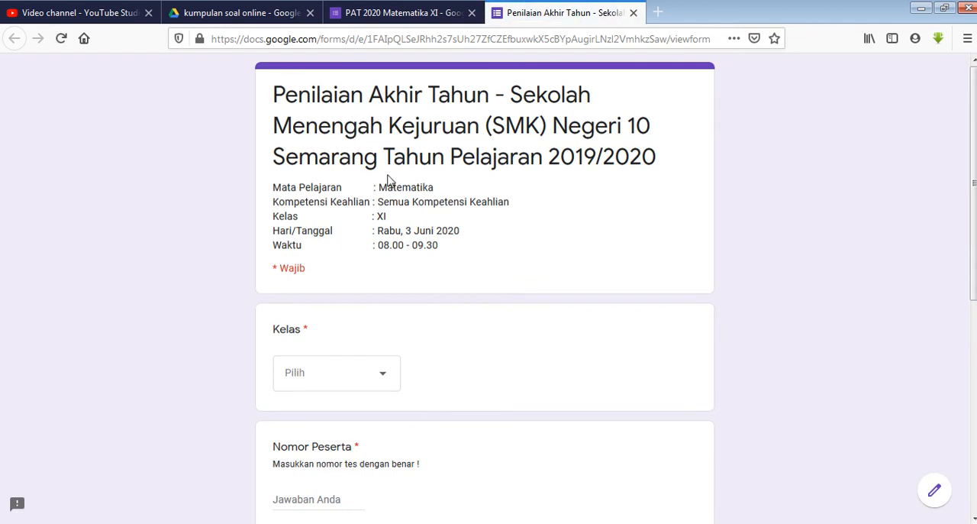
scroll(388, 181, "down", 5)
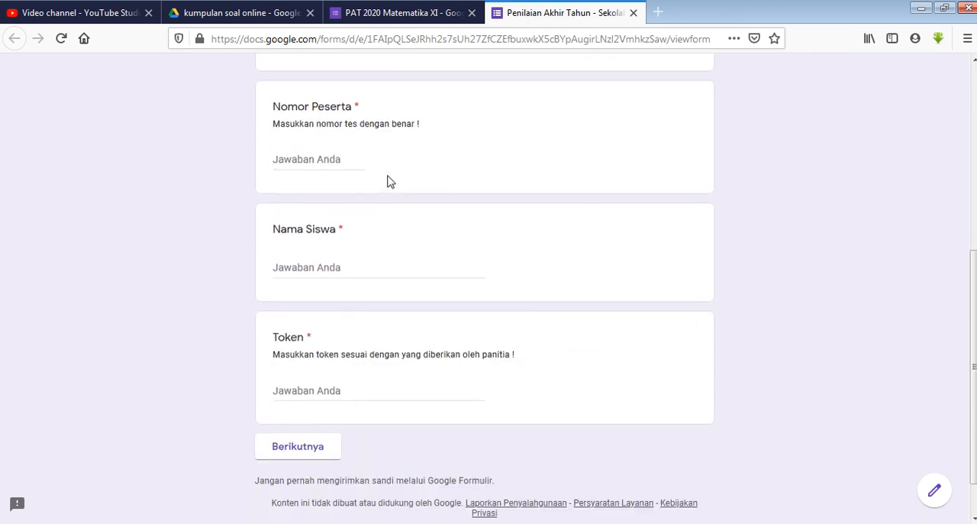
scroll(388, 341, "up", 5)
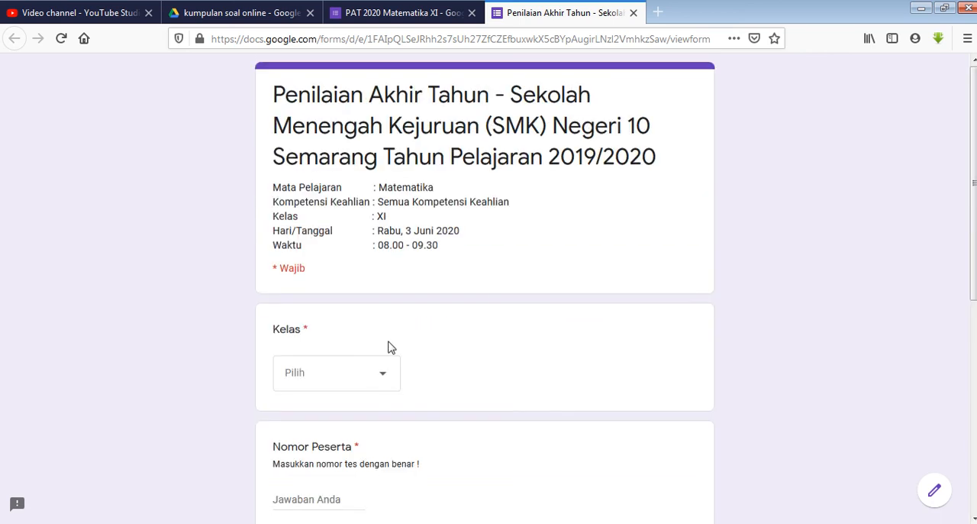
scroll(389, 343, "down", 5)
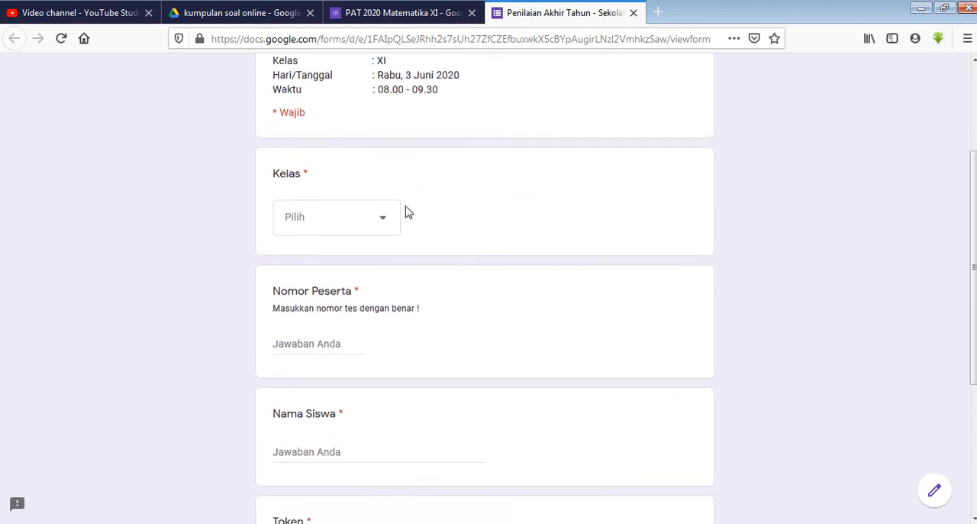
scroll(384, 380, "up", 1)
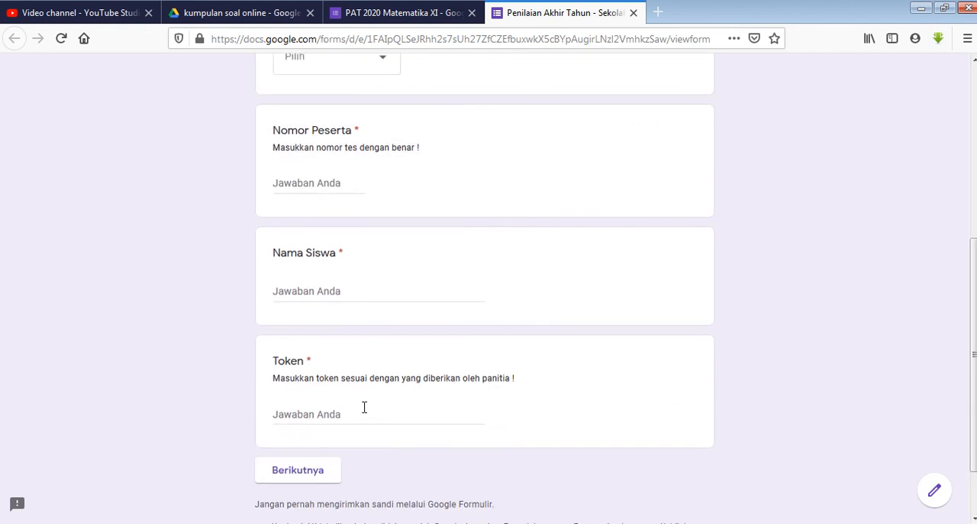
scroll(365, 409, "down", 1)
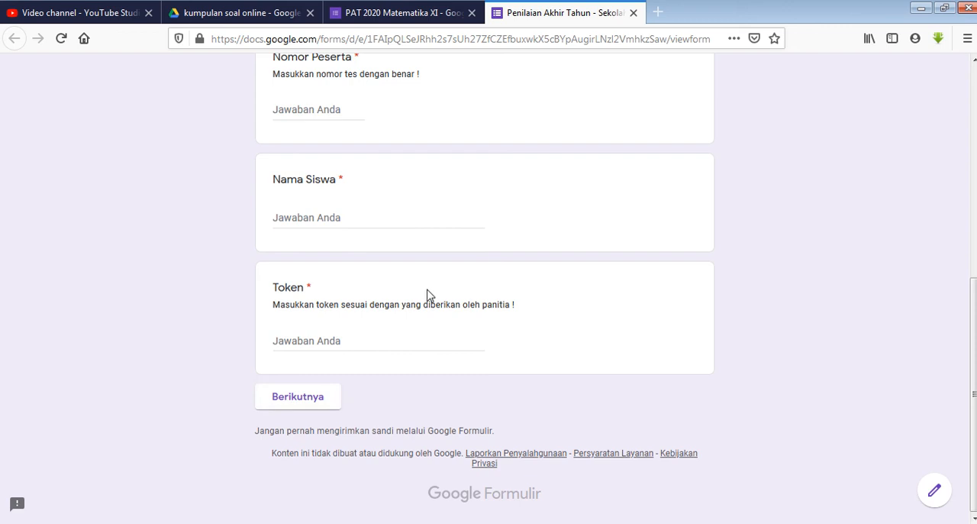
Try to continue past the first section with every required field left empty, and check how each field responds
left_click(306, 399)
scroll(465, 332, "down", 3)
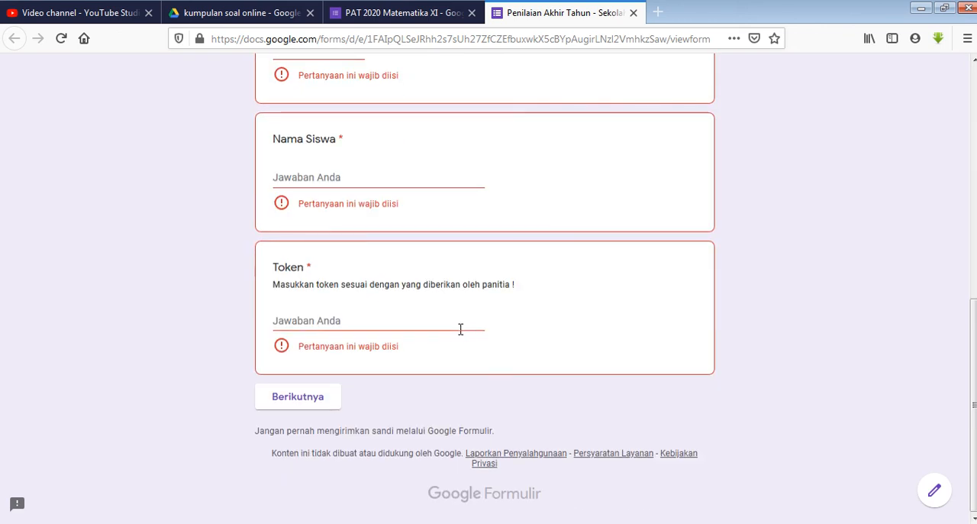
scroll(303, 404, "up", 3)
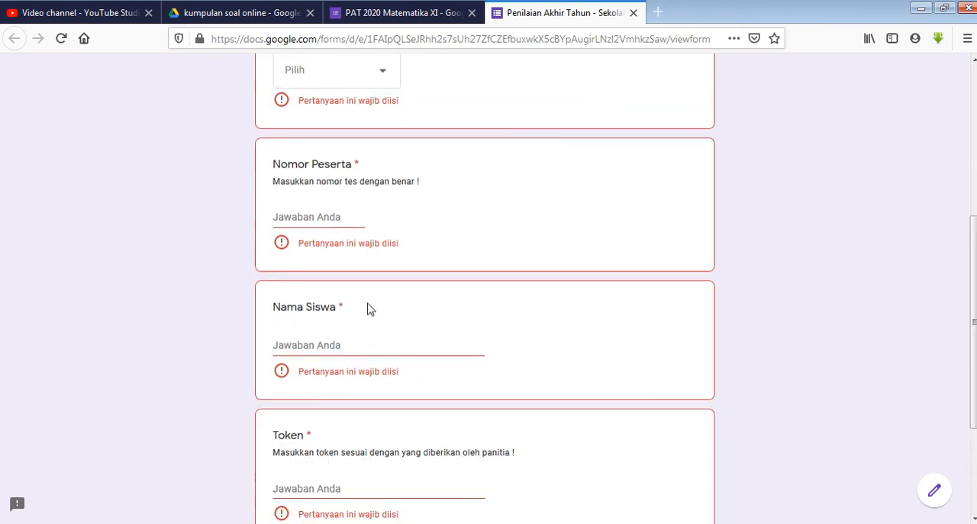
scroll(367, 309, "up", 5)
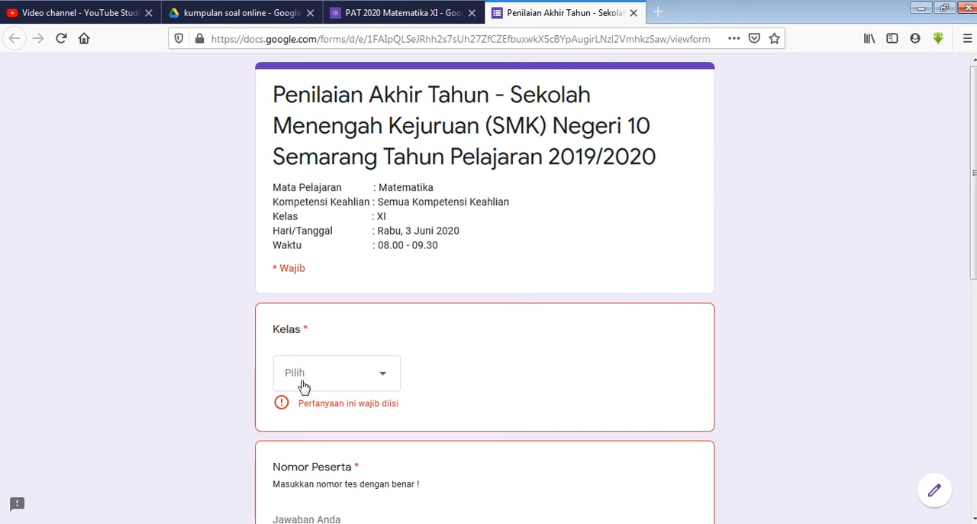
scroll(374, 401, "down", 6)
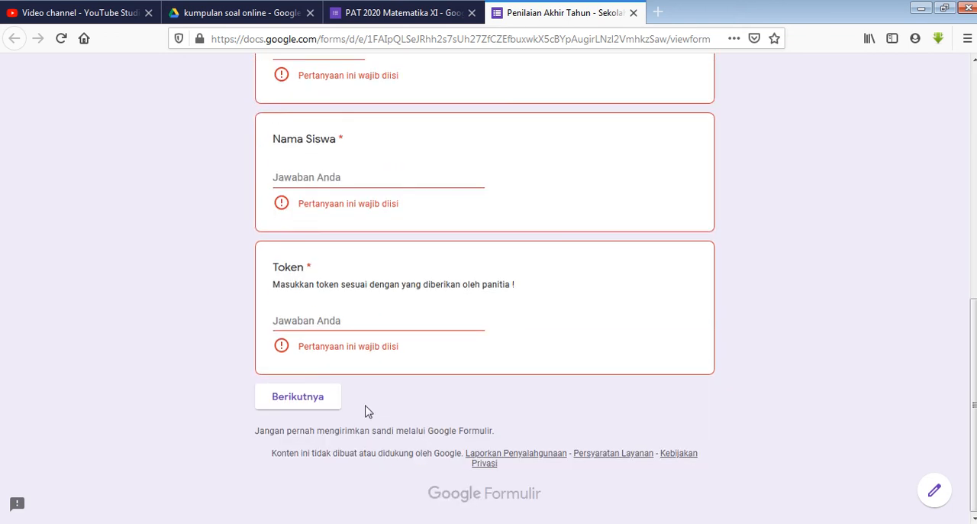
left_click(312, 397)
scroll(404, 296, "down", 1)
scroll(404, 306, "down", 2)
left_click(322, 400)
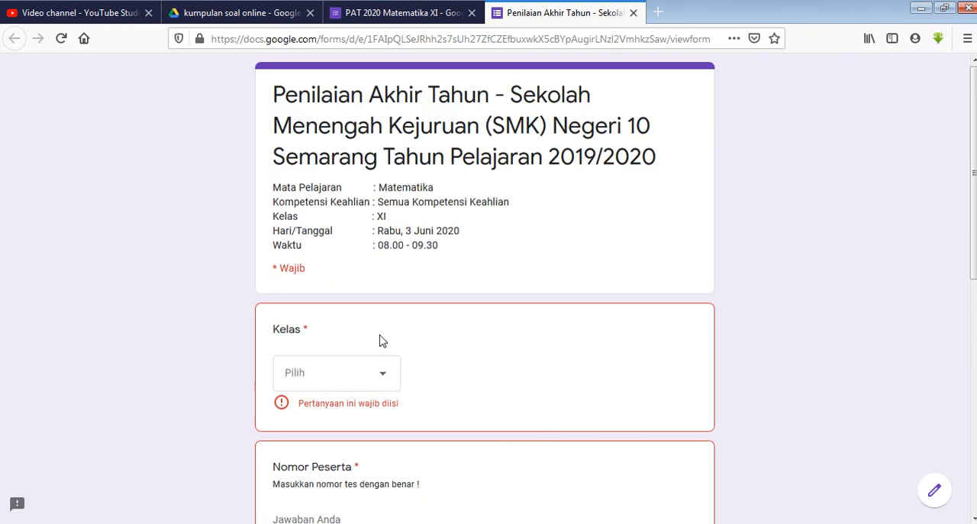
Choose XI RPL 1 as the class in the form preview
left_click(379, 379)
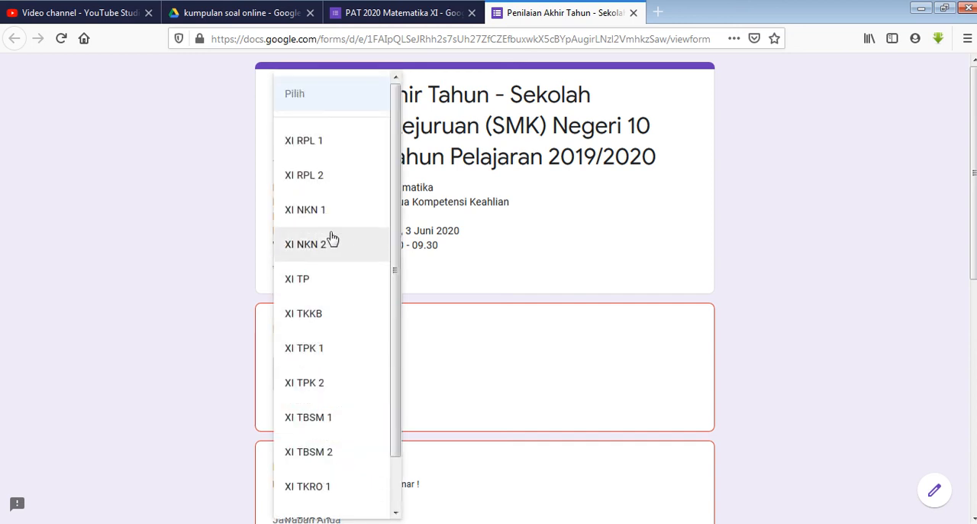
left_click(301, 151)
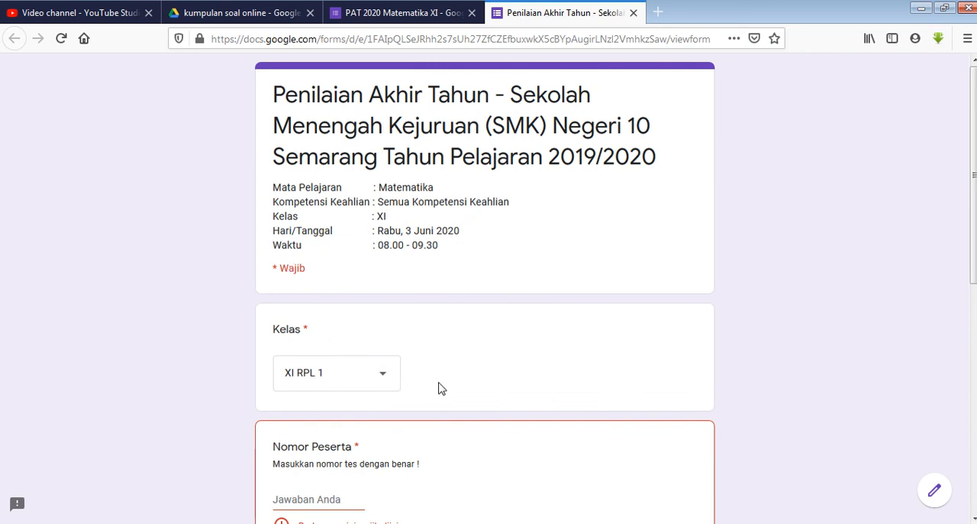
scroll(439, 388, "down", 2)
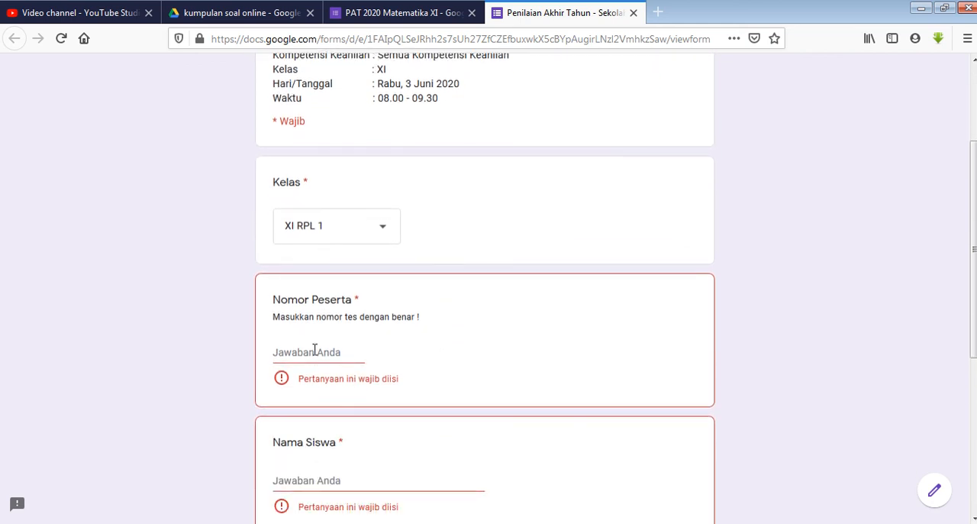
Enter a trial participant number to test the validation of the Nomor Peserta field
left_click(314, 351)
type("370")
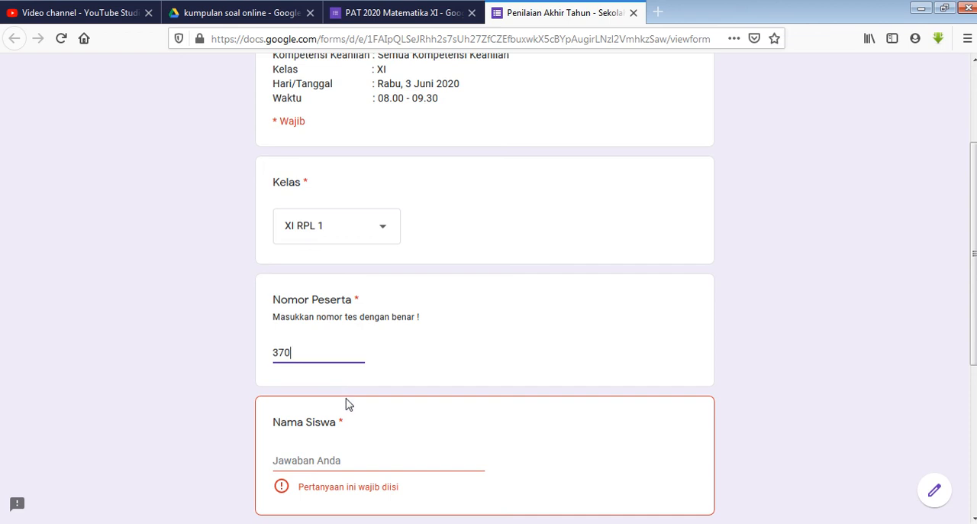
left_click(321, 458)
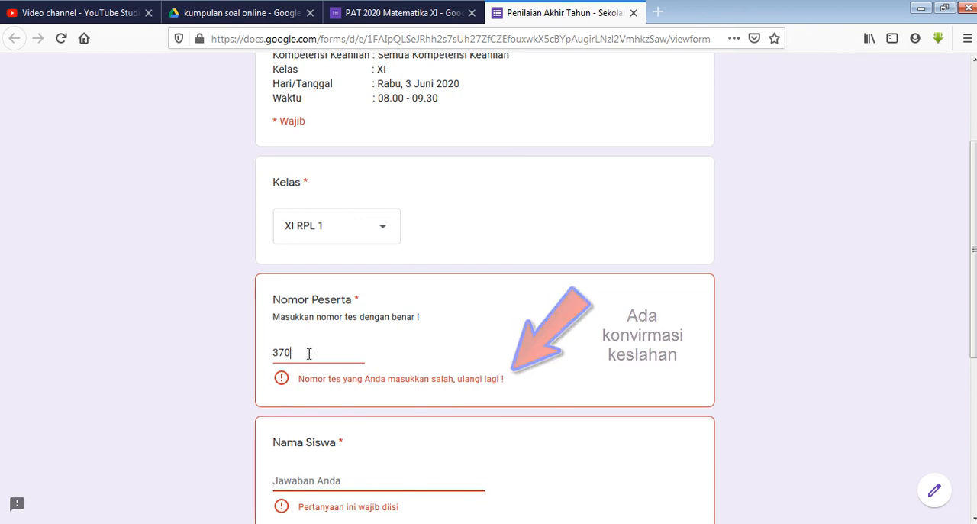
Replace the number in the Nomor Peserta field with another participant number
left_click_drag(308, 351, 267, 353)
type("369")
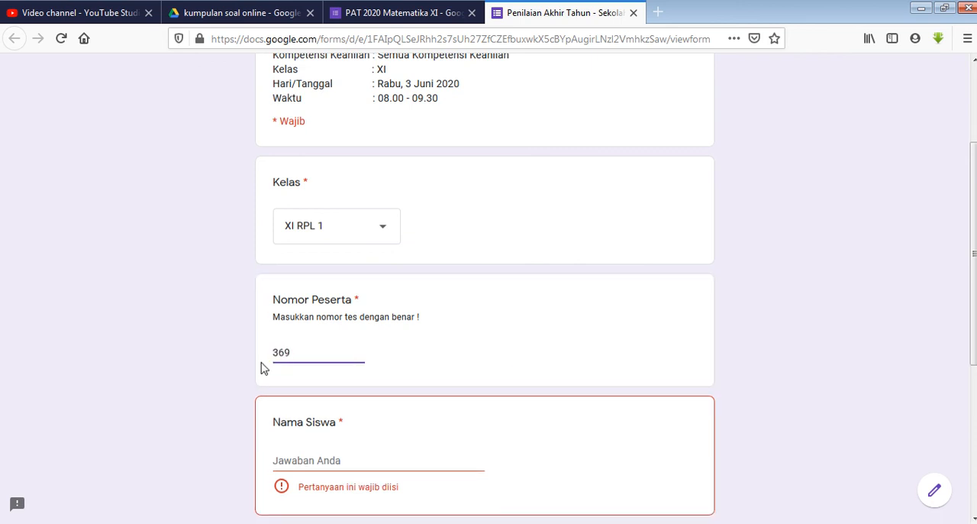
left_click(343, 461)
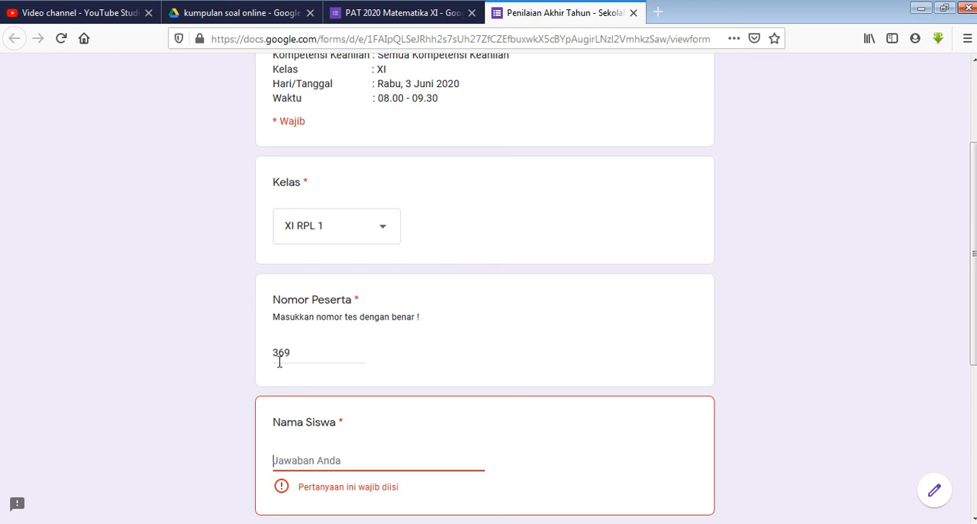
Fill in the student's name and enter the exam token in the Token field
scroll(351, 338, "down", 3)
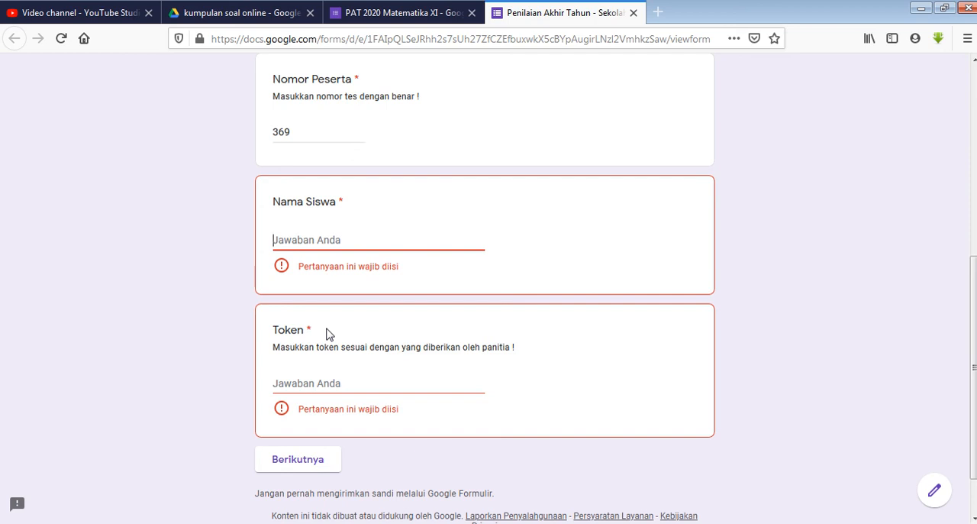
type("Memede")
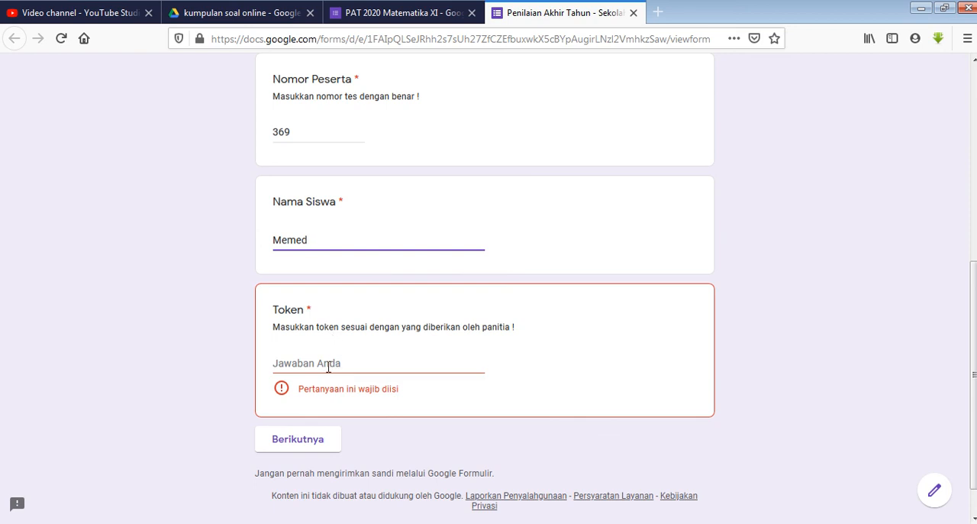
left_click(329, 366)
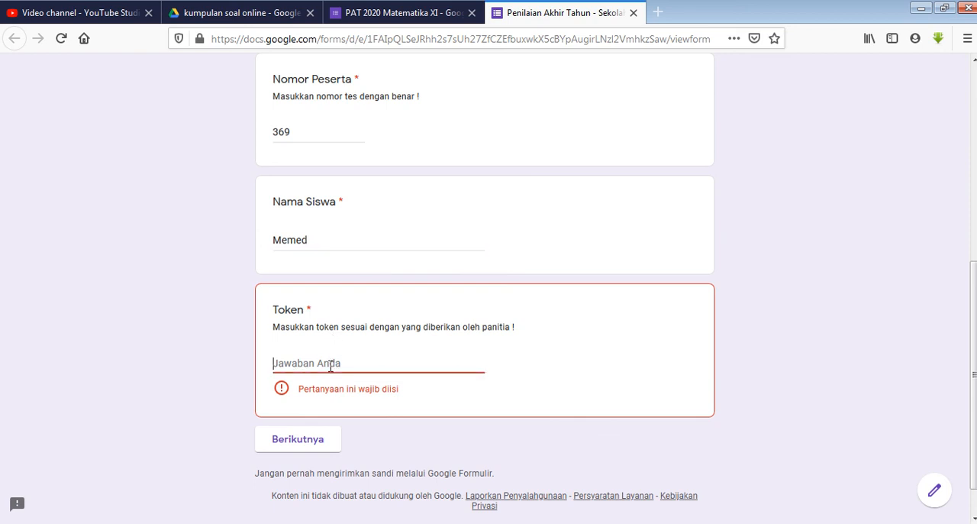
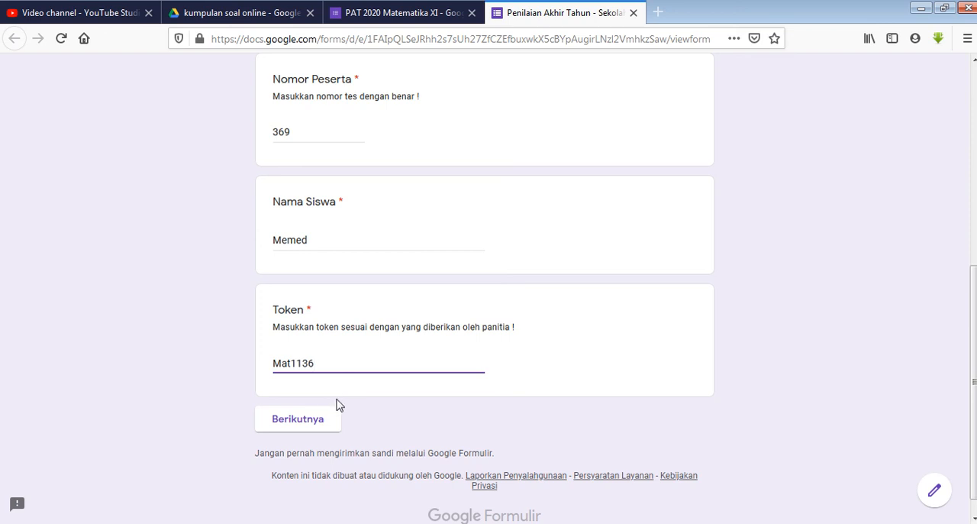
Change the first letter of the token to lowercase and try to continue to the next section
left_click(282, 362)
key("BackSpace")
type("m")
left_click(299, 426)
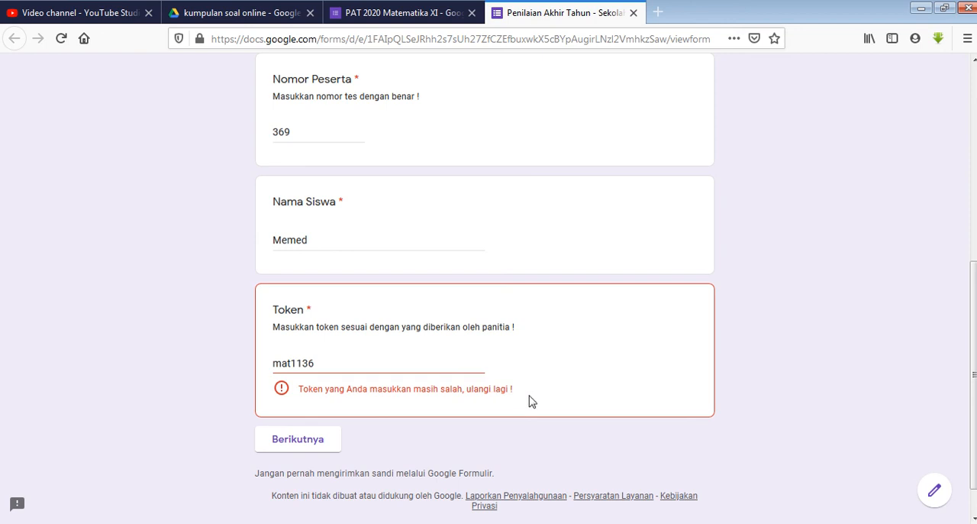
Restore the capital first letter in the Token field and continue to the Soal Pilihan Ganda section
left_click(281, 363)
key("BackSpace")
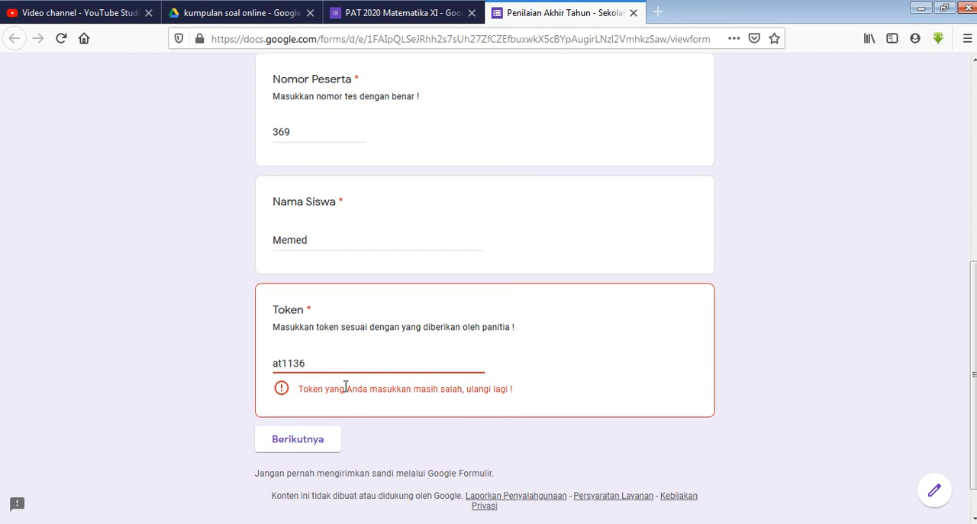
type("M")
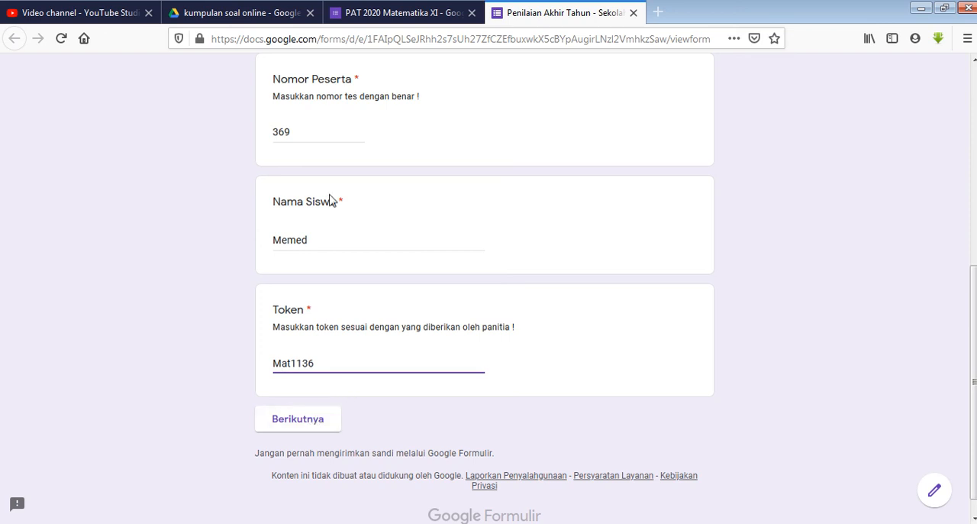
scroll(333, 200, "up", 3)
scroll(350, 243, "down", 3)
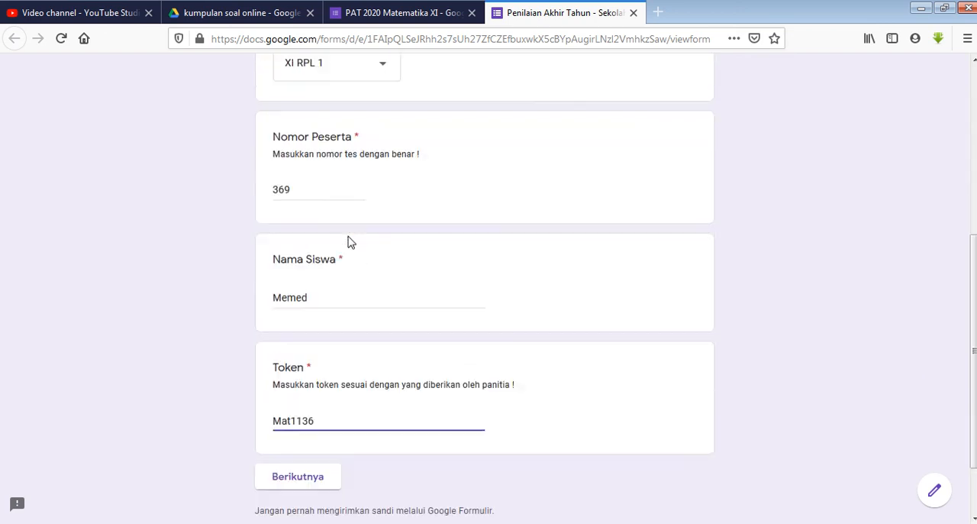
left_click(303, 410)
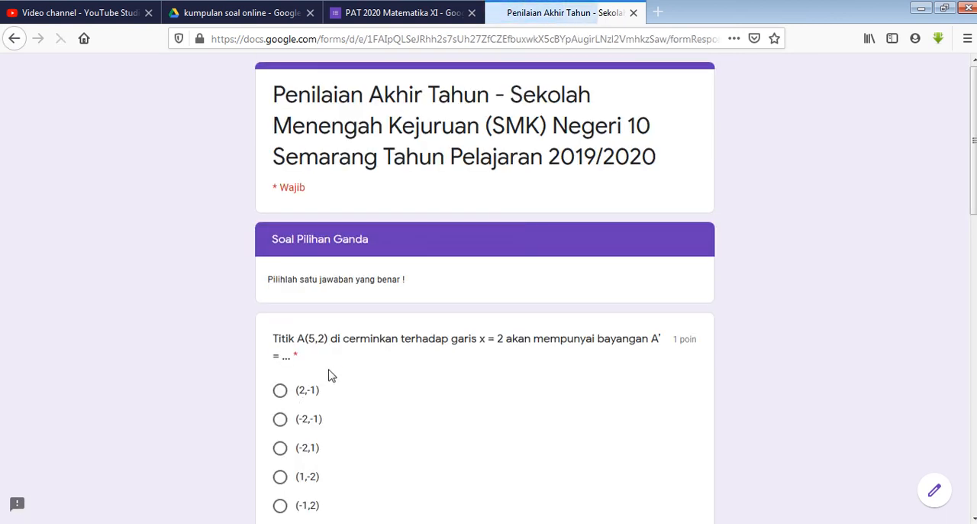
Examine the three multiple-choice questions, the graph picture and the answer choices in the previewed Soal Pilihan Ganda section
scroll(391, 309, "down", 3)
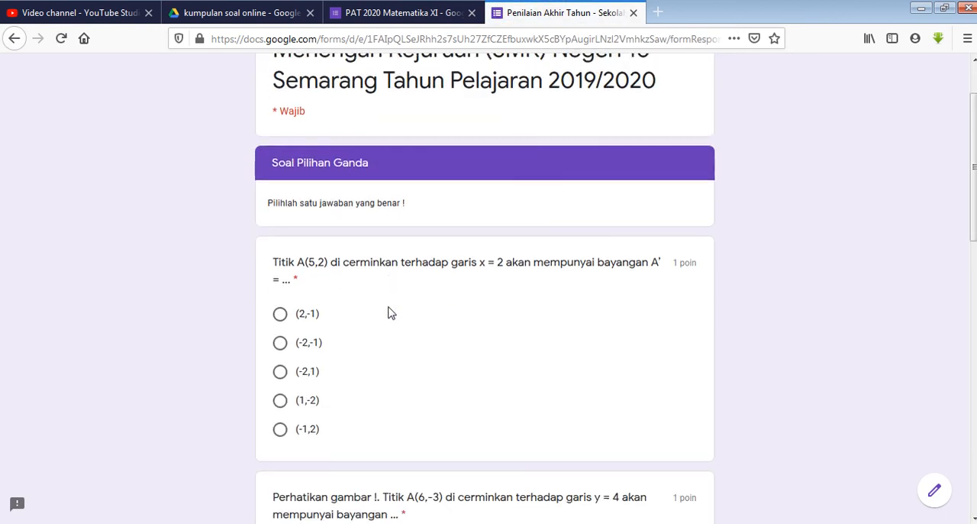
scroll(364, 270, "down", 4)
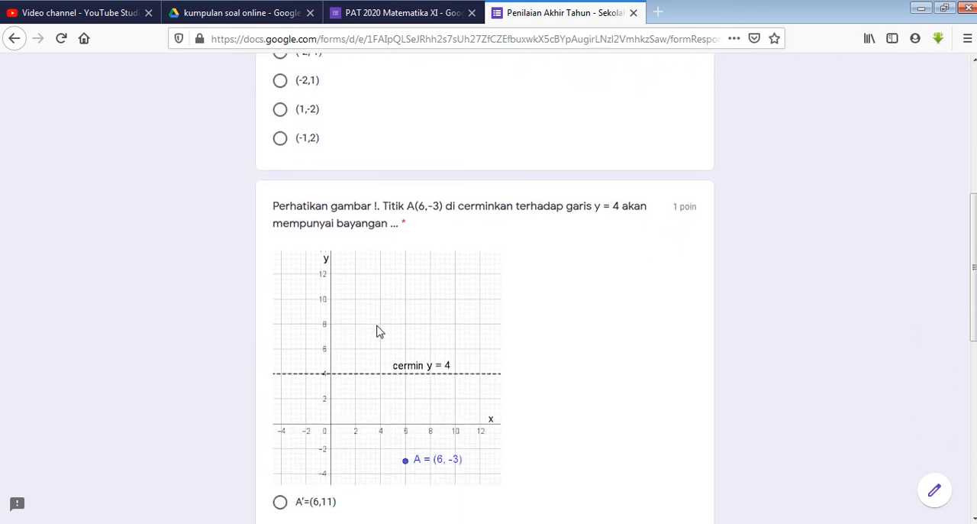
scroll(373, 358, "down", 3)
scroll(373, 358, "down", 5)
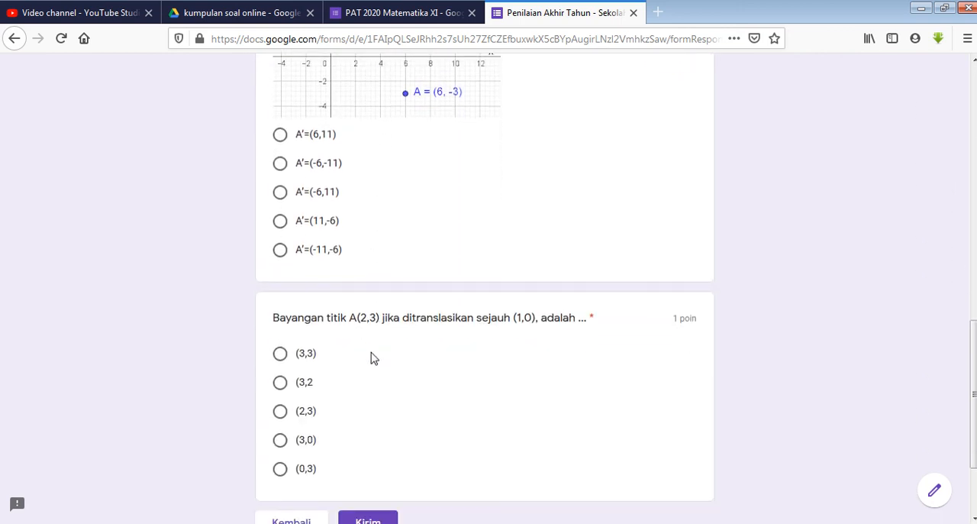
scroll(374, 358, "up", 10)
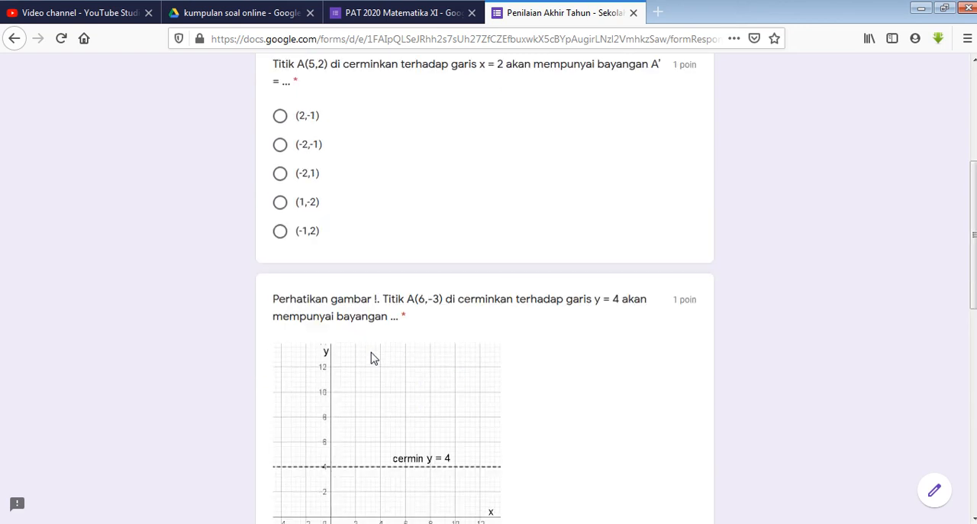
scroll(332, 170, "up", 2)
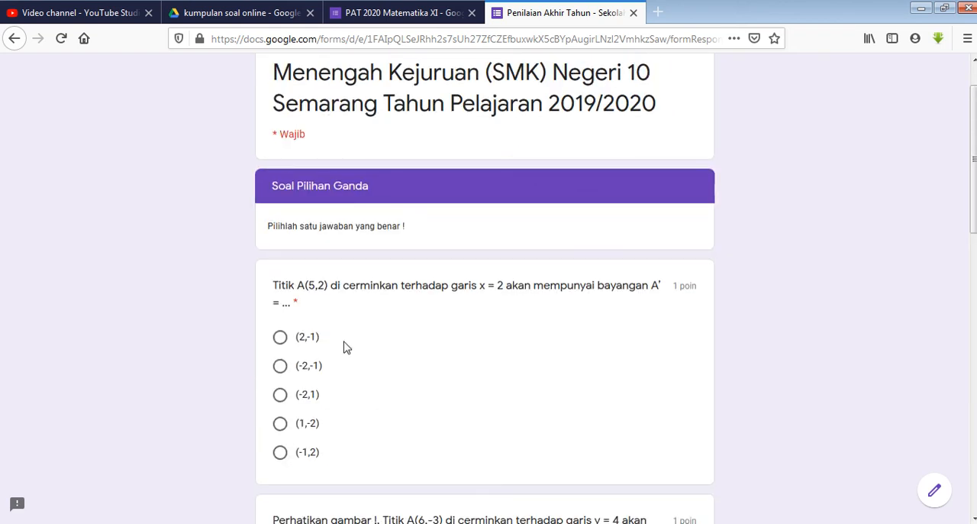
scroll(345, 352, "down", 11)
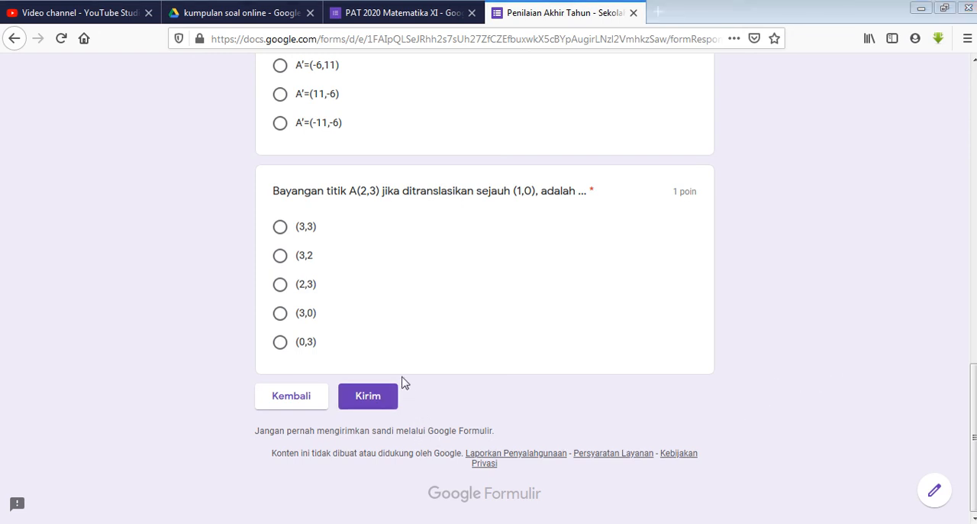
Return to the first section of the preview and review the filled-in student details
left_click(290, 400)
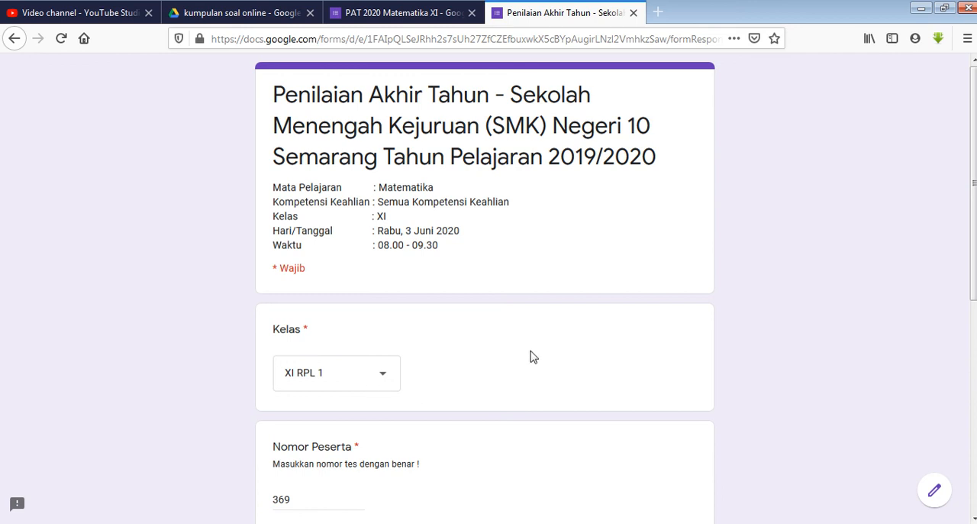
scroll(463, 356, "down", 5)
scroll(463, 355, "up", 5)
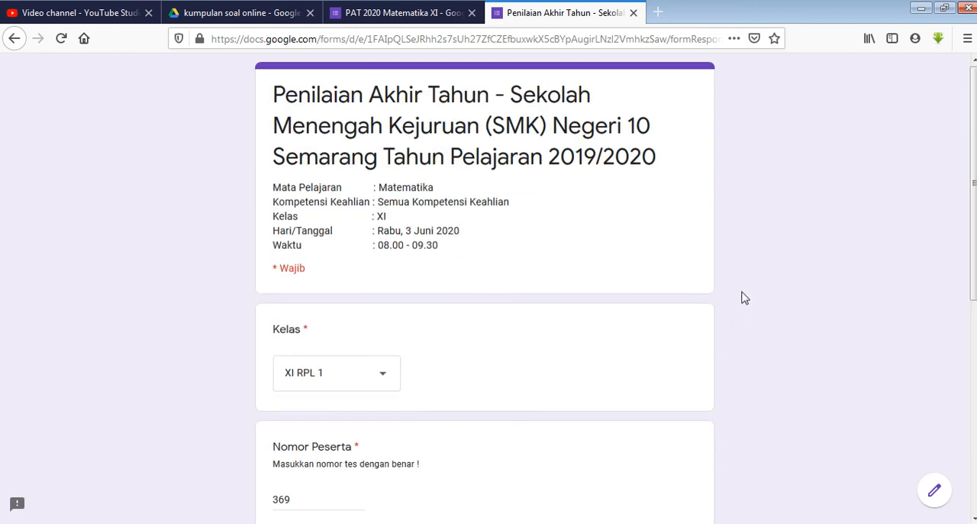
Close the form preview, leaving the page without submitting, and return to the PAT 2020 Matematika XI form editor
left_click(373, 19)
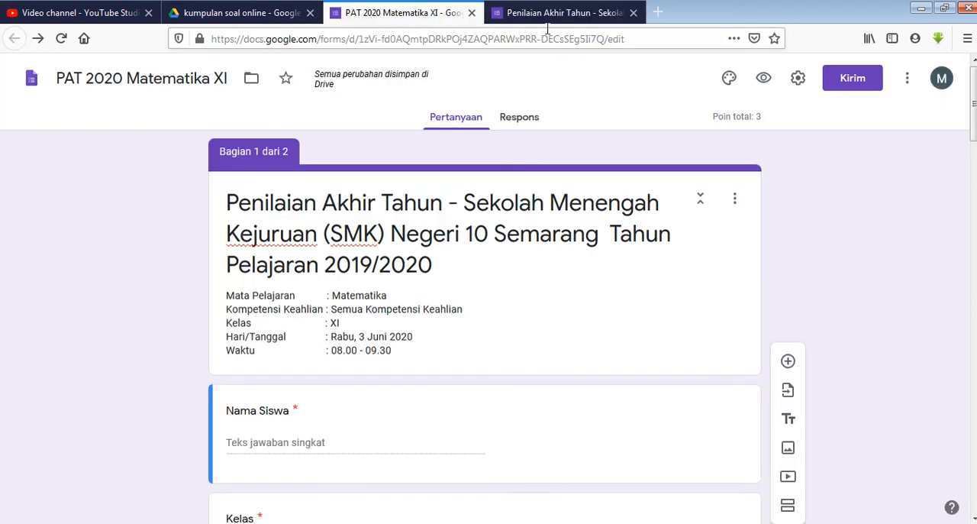
left_click(633, 13)
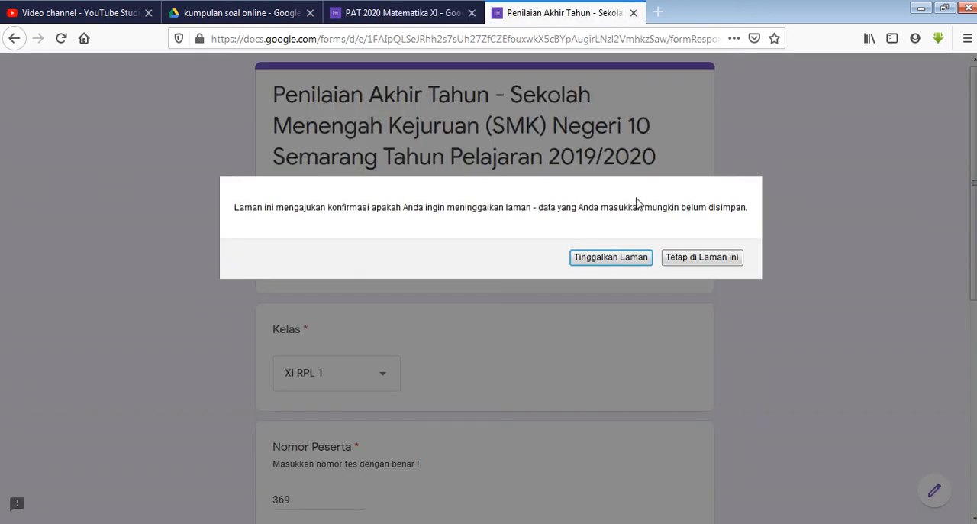
left_click(638, 258)
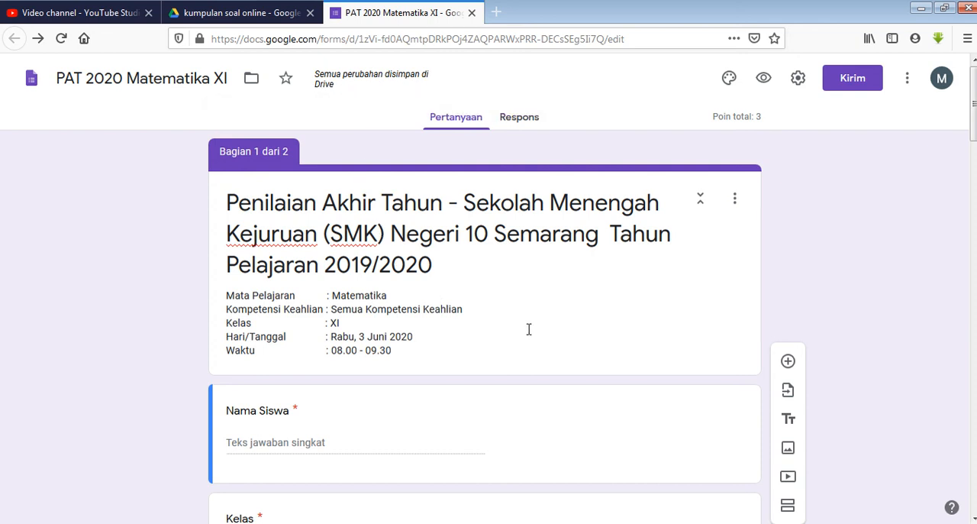
Review the Soal Pilihan Ganda section in the editor down to the end of the question about point A(6,-3)
scroll(528, 329, "down", 15)
scroll(517, 341, "down", 5)
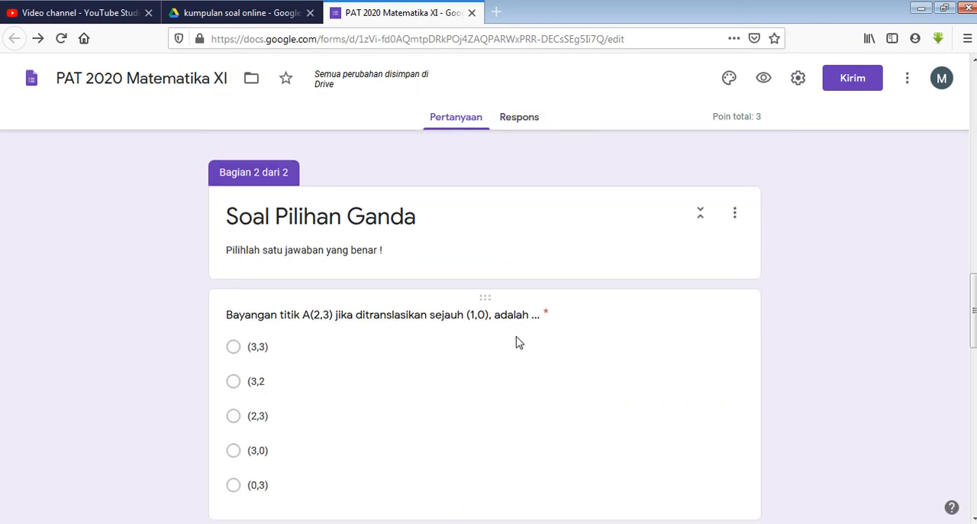
scroll(517, 342, "down", 12)
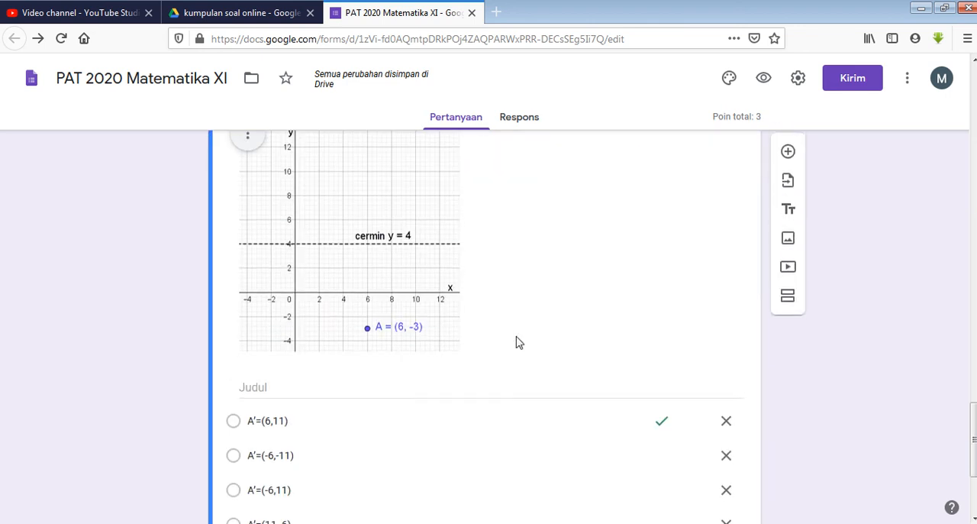
scroll(516, 342, "down", 4)
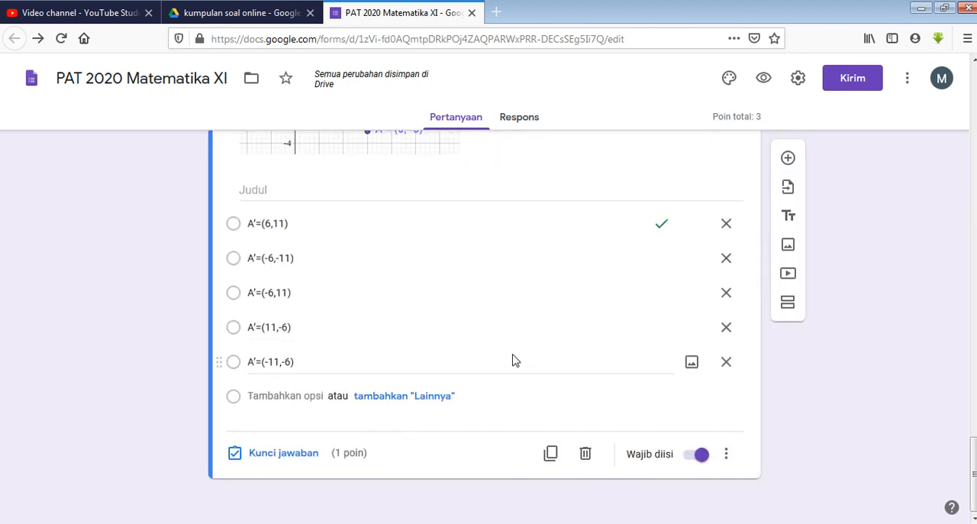